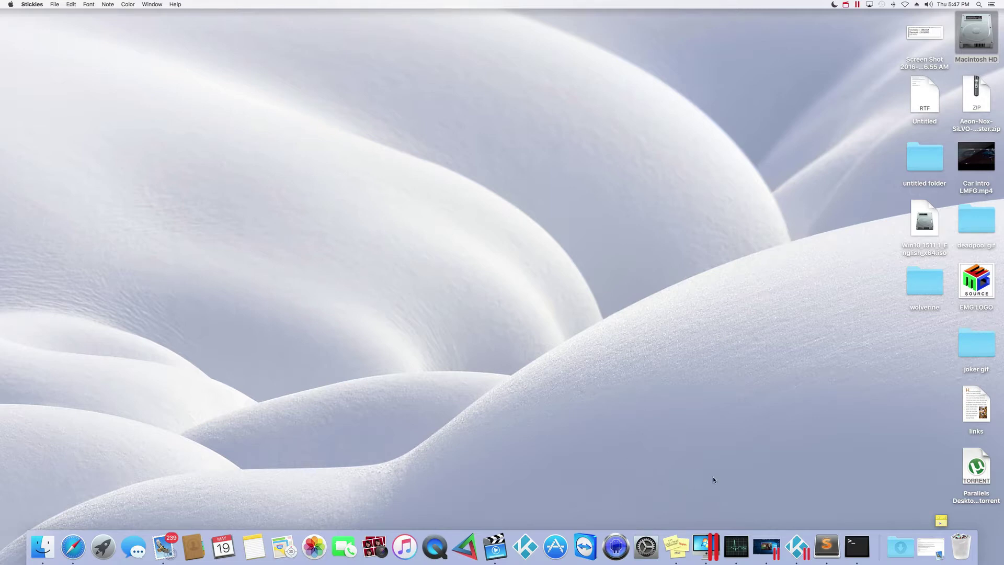
# - Leave the Windows VM and launch Kodi on the Mac desktop
pyautogui.click(799, 547)
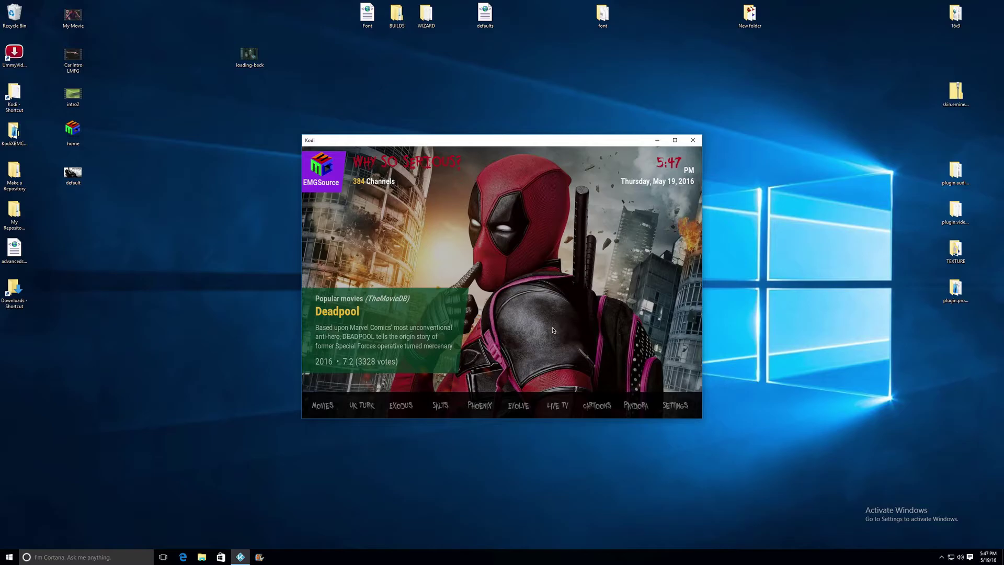
pyautogui.hotkey('ctrl', 'Left')
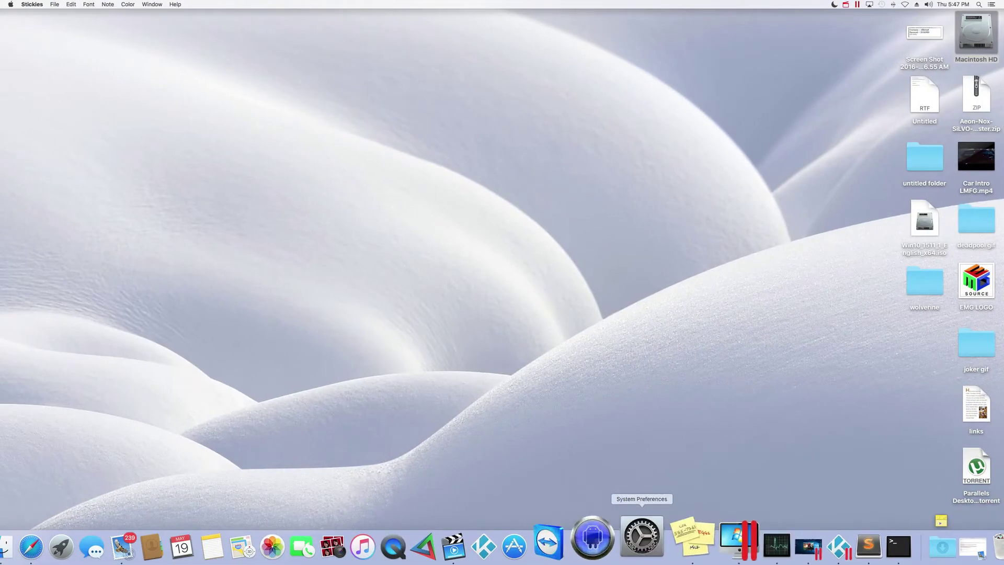
pyautogui.click(515, 538)
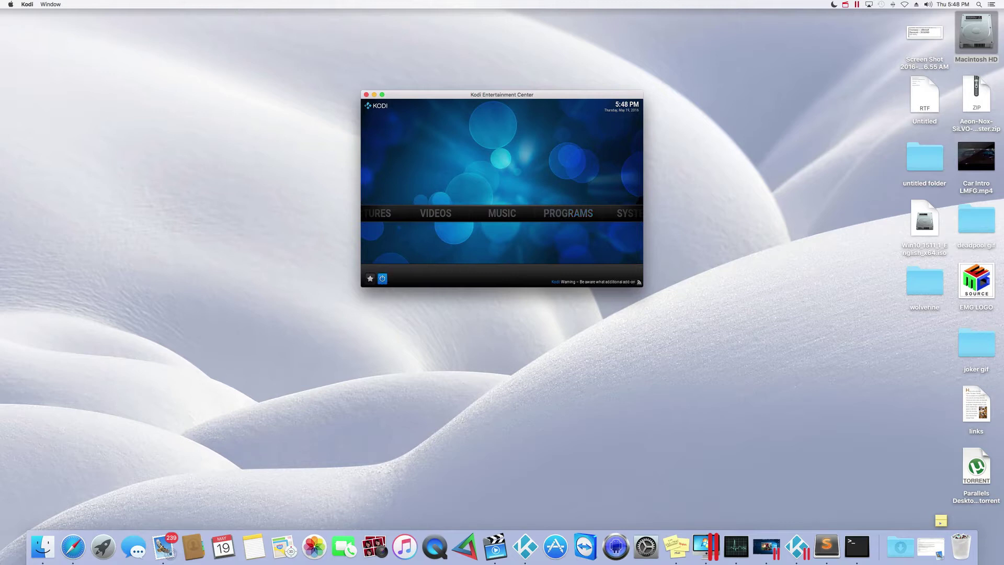
# - Look at Kodi's program add-ons list, then return to the Kodi home screen
pyautogui.press('Return')
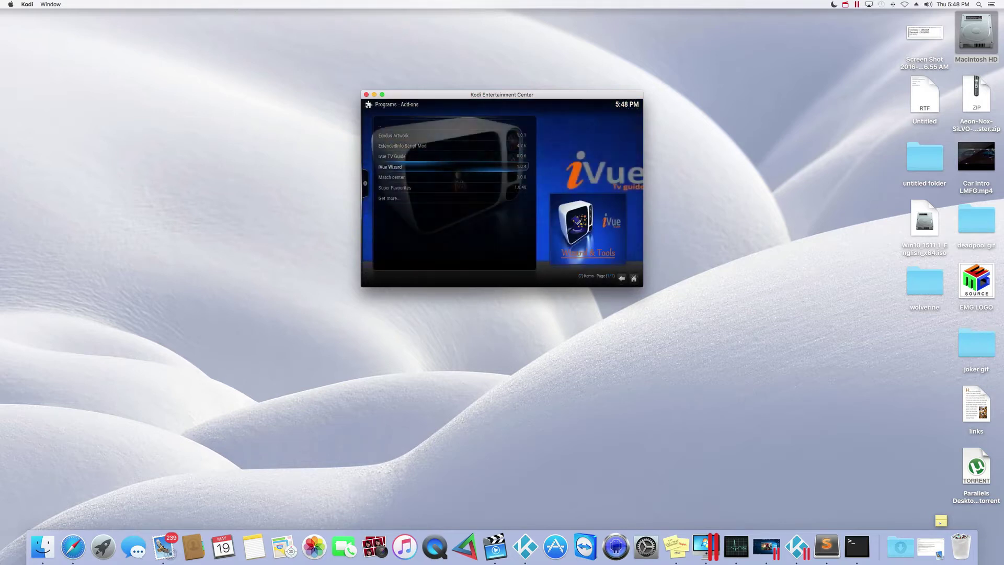
pyautogui.press('Escape')
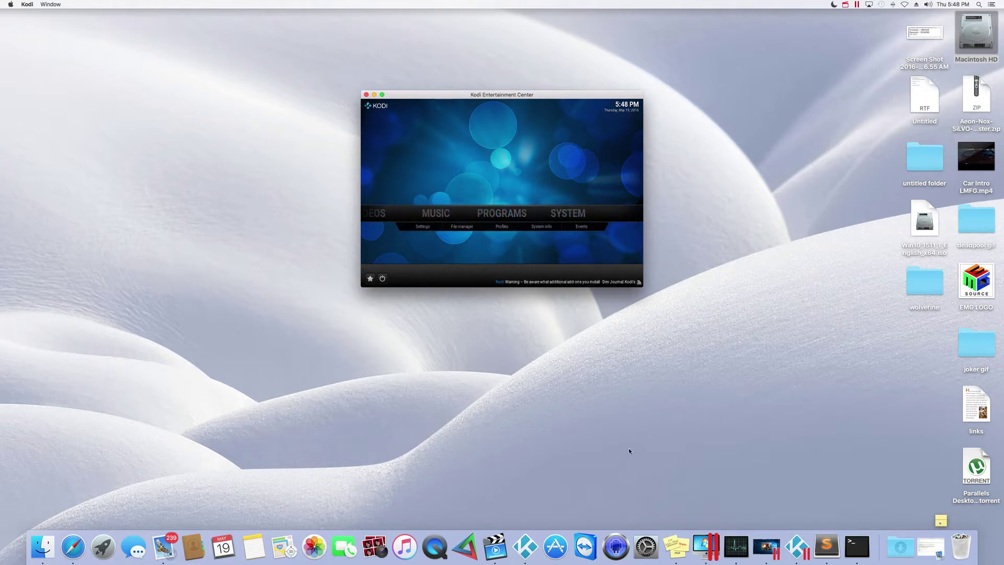
pyautogui.click(980, 36)
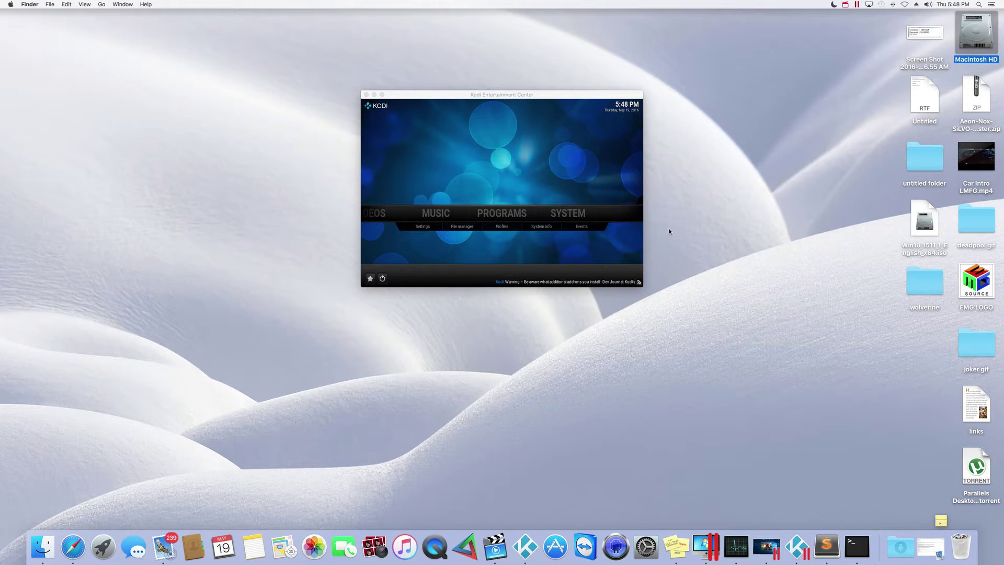
# - Open Macintosh HD and the user's home folder, then close that window
pyautogui.press('super+o')
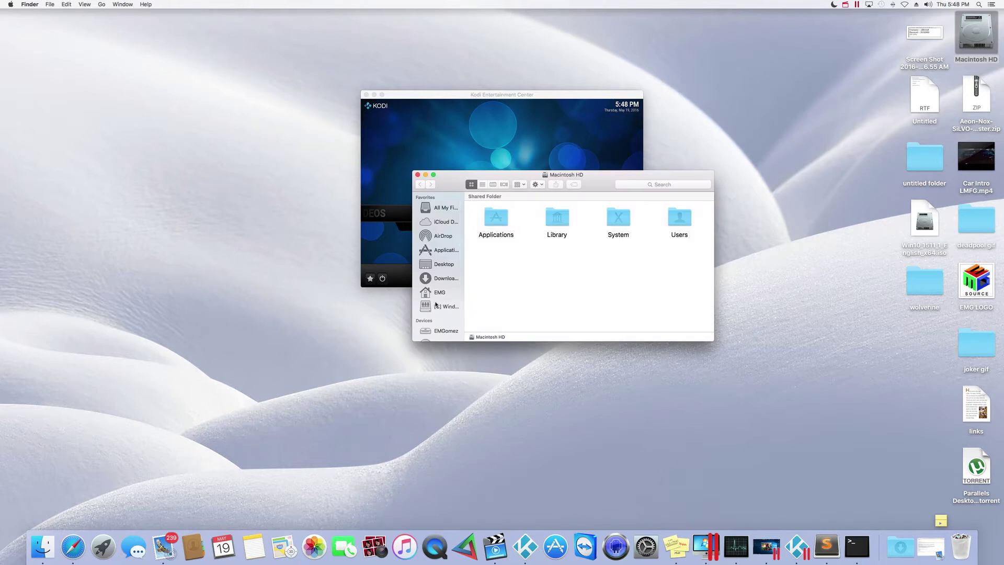
pyautogui.click(438, 293)
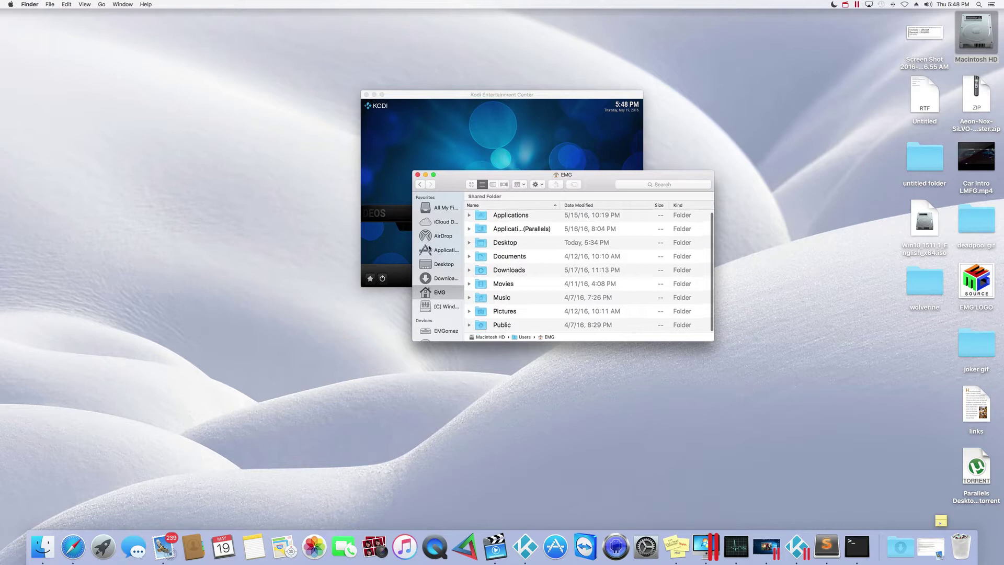
pyautogui.click(417, 175)
# - Reopen Macintosh HD and browse the system Library folder
pyautogui.doubleClick(960, 40)
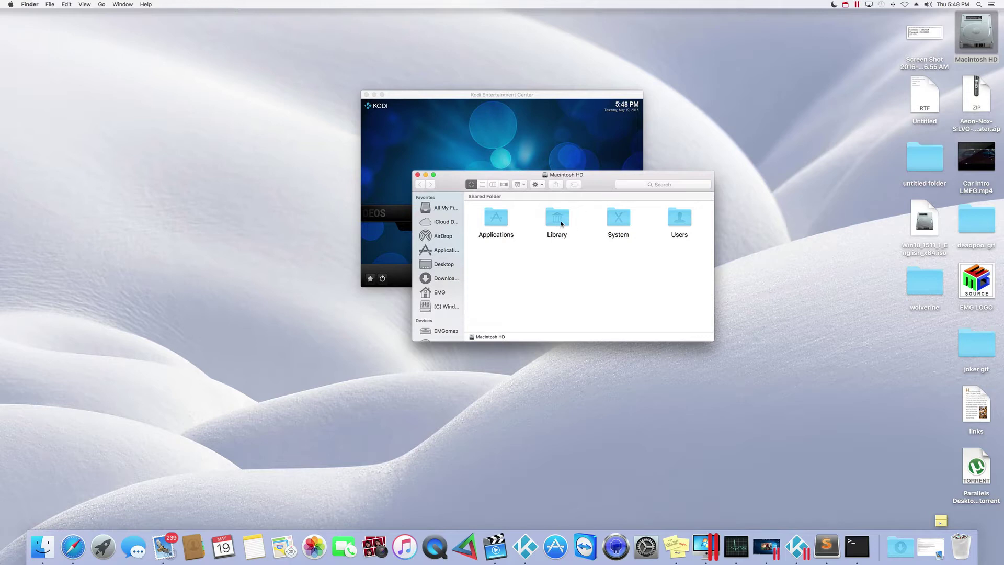
pyautogui.doubleClick(561, 220)
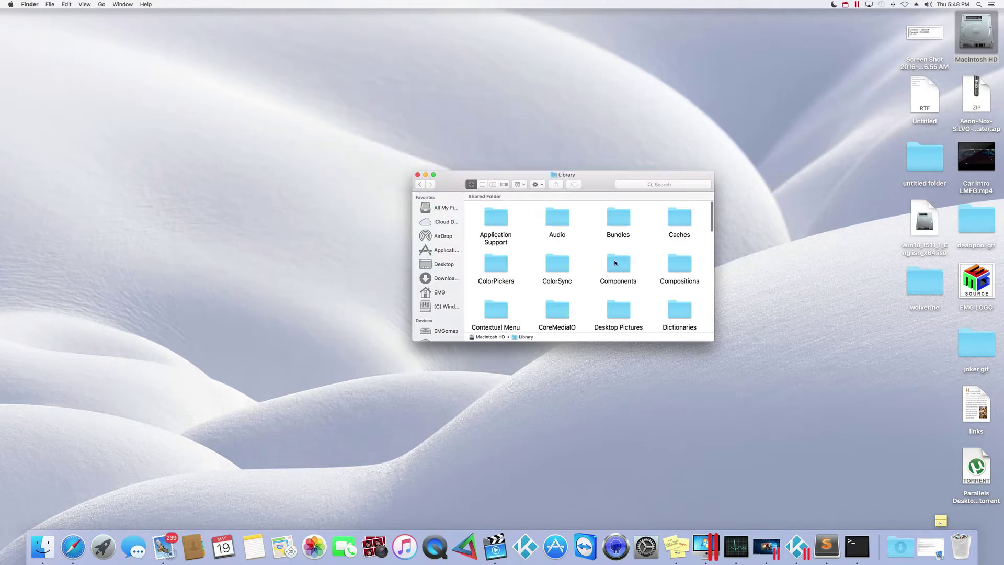
pyautogui.scroll(-10, 611, 264)
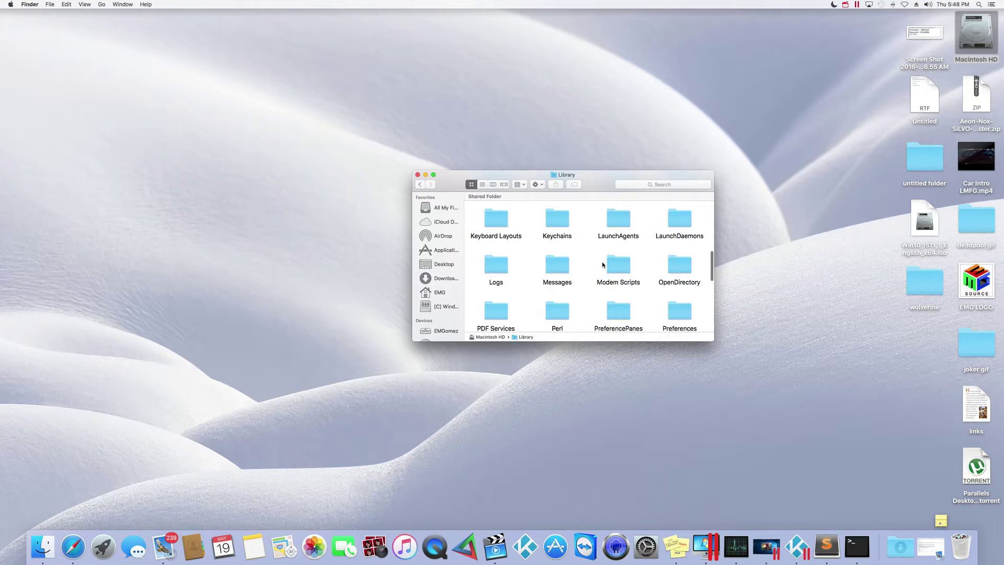
pyautogui.scroll(10, 603, 265)
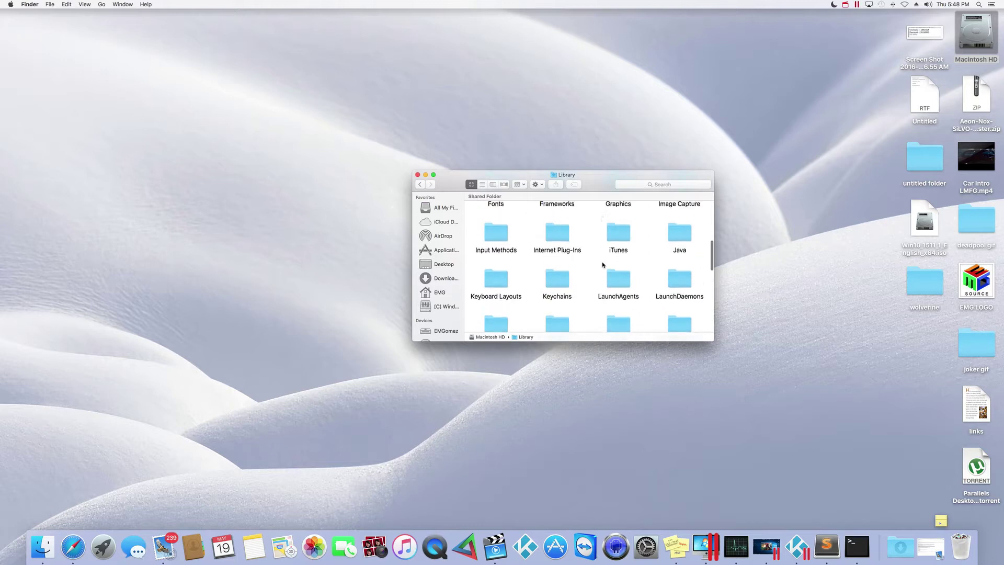
# - Show the home folder, which lists no Library folder, and dismiss Kodi's crash notice
pyautogui.click(438, 292)
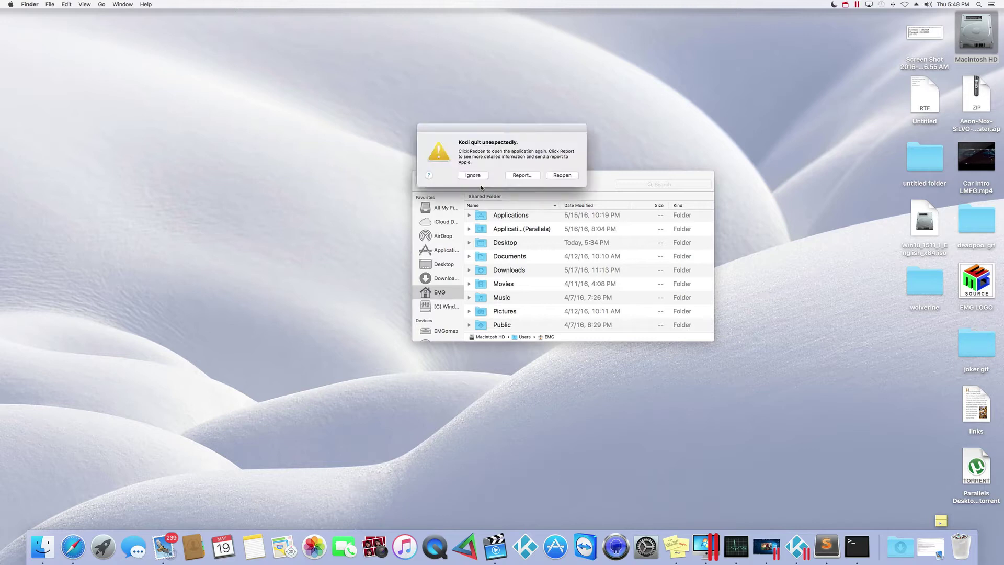
pyautogui.click(473, 175)
pyautogui.scroll(-1, 518, 239)
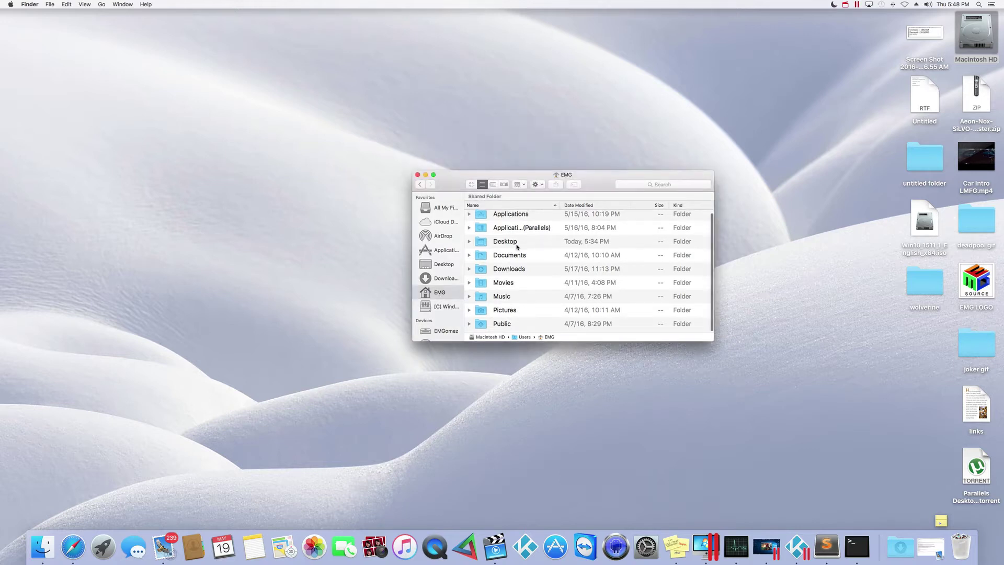
pyautogui.scroll(-2, 520, 273)
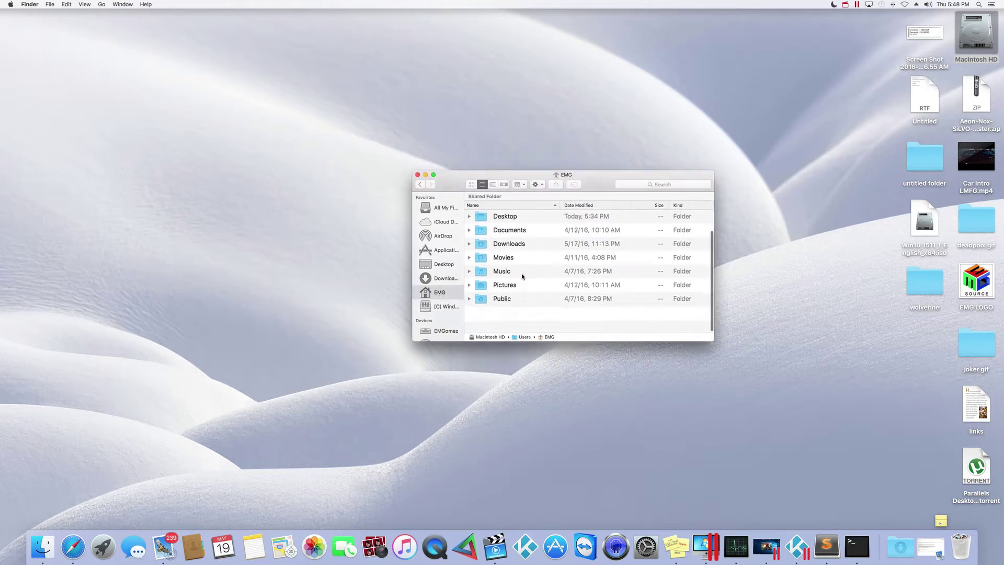
pyautogui.scroll(2, 522, 276)
pyautogui.scroll(1, 522, 276)
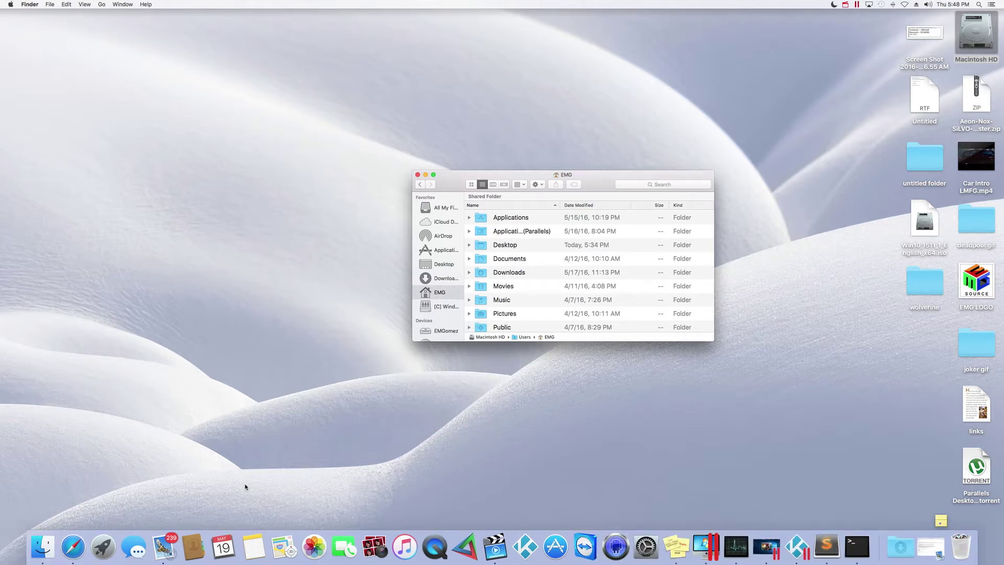
# - Launch Terminal from Launchpad's Other utilities group
pyautogui.click(103, 545)
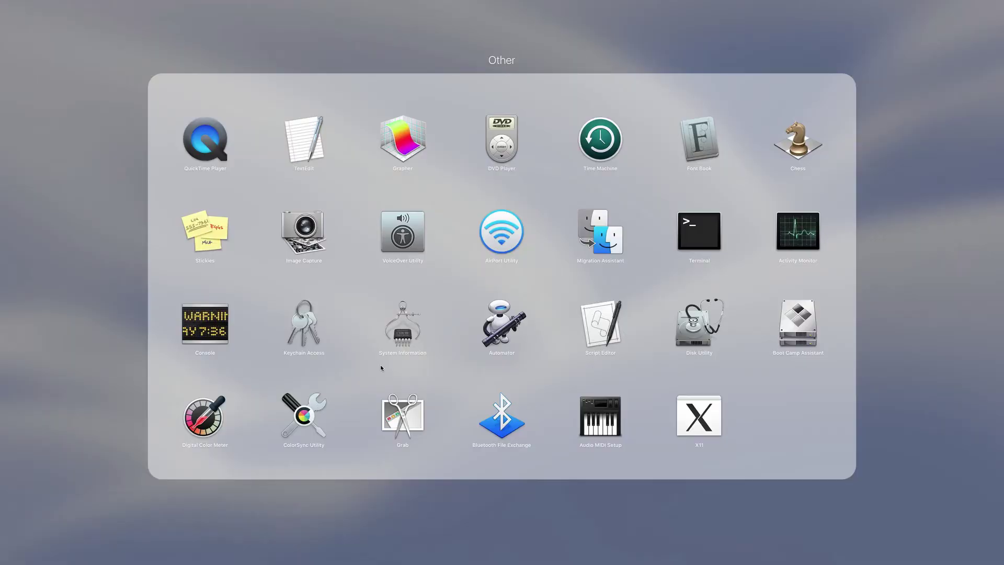
pyautogui.click(900, 252)
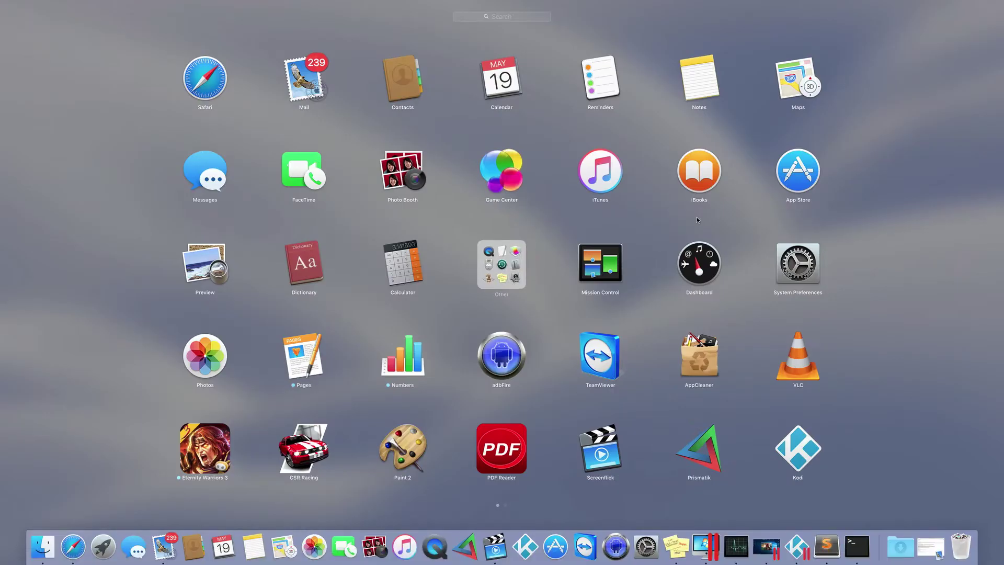
pyautogui.click(543, 259)
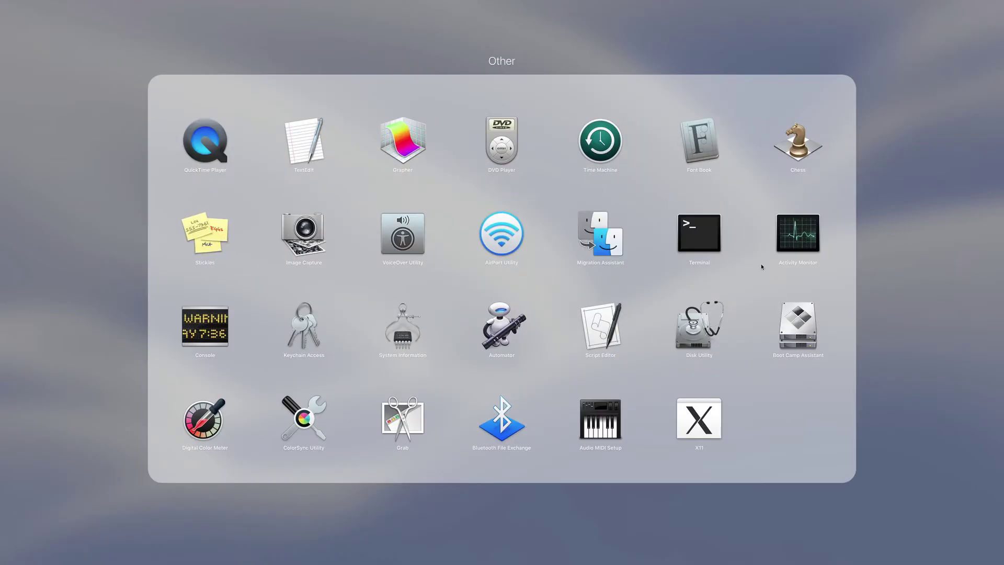
pyautogui.click(704, 236)
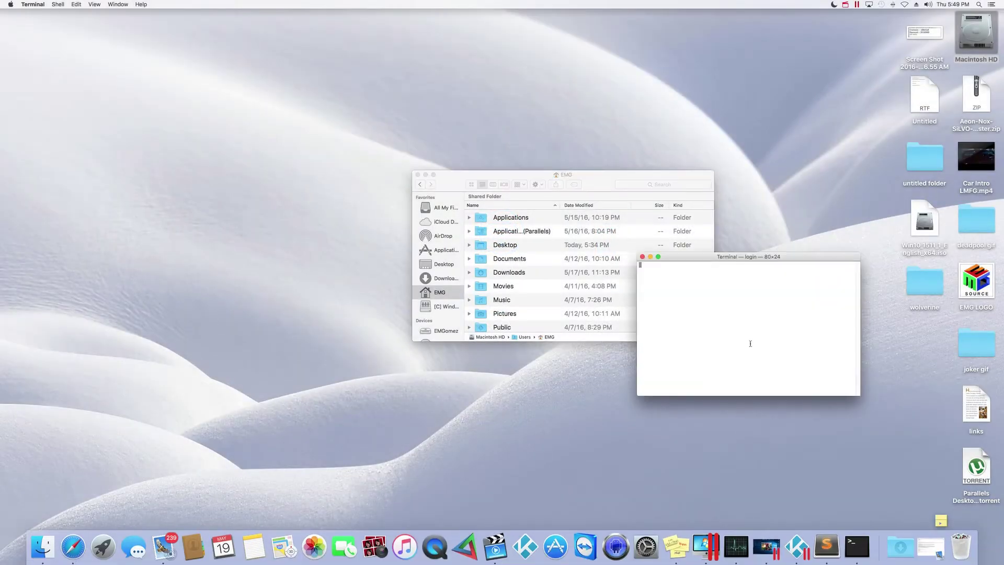
# - Paste and run chflags nohidden ~/Library/ to unhide the Library folder
pyautogui.rightClick(691, 272)
pyautogui.click(717, 284)
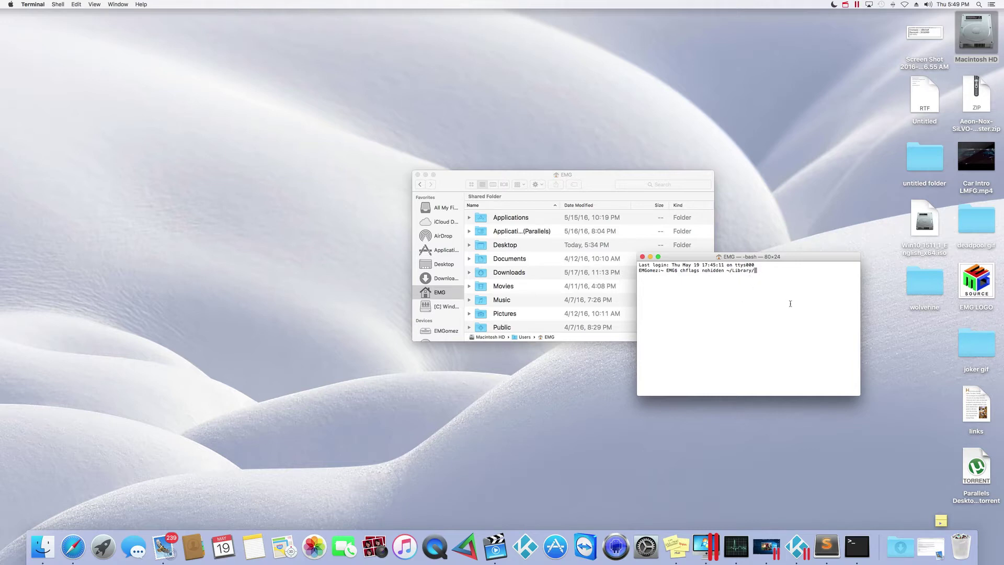
pyautogui.press('Return')
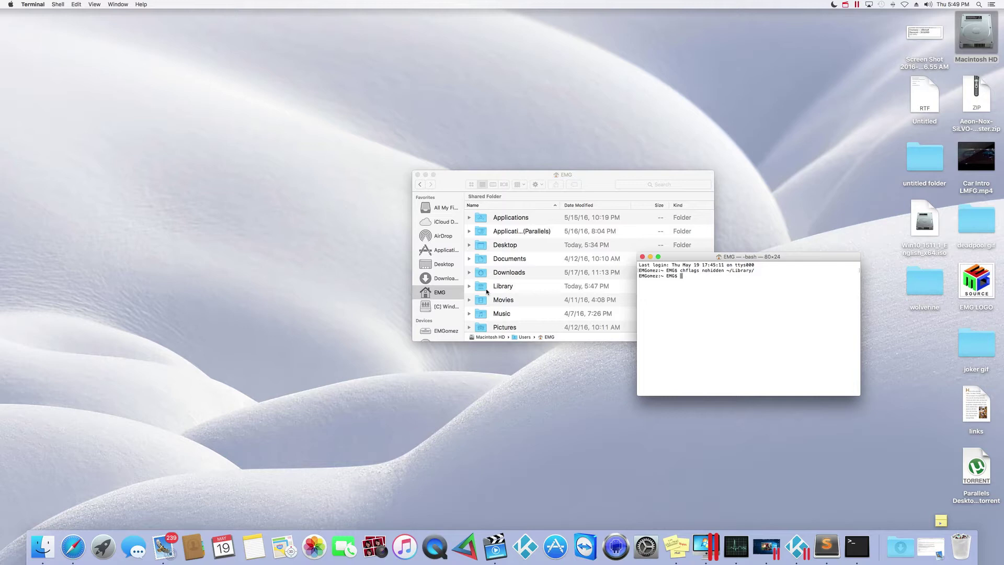
# - Open the now-visible Library folder and its Application Support folder
pyautogui.doubleClick(482, 288)
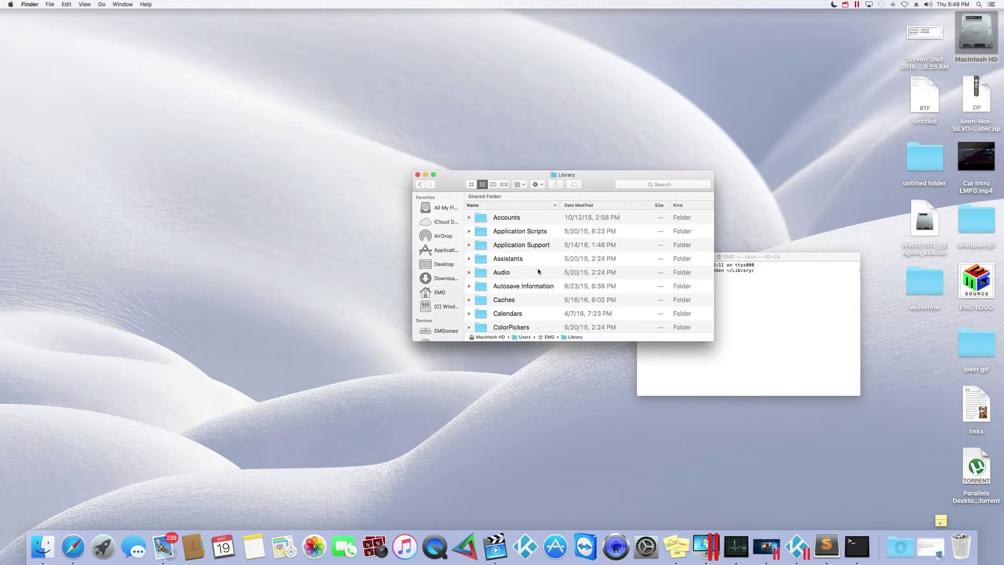
pyautogui.scroll(-3, 539, 270)
pyautogui.scroll(3, 530, 256)
pyautogui.doubleClick(512, 246)
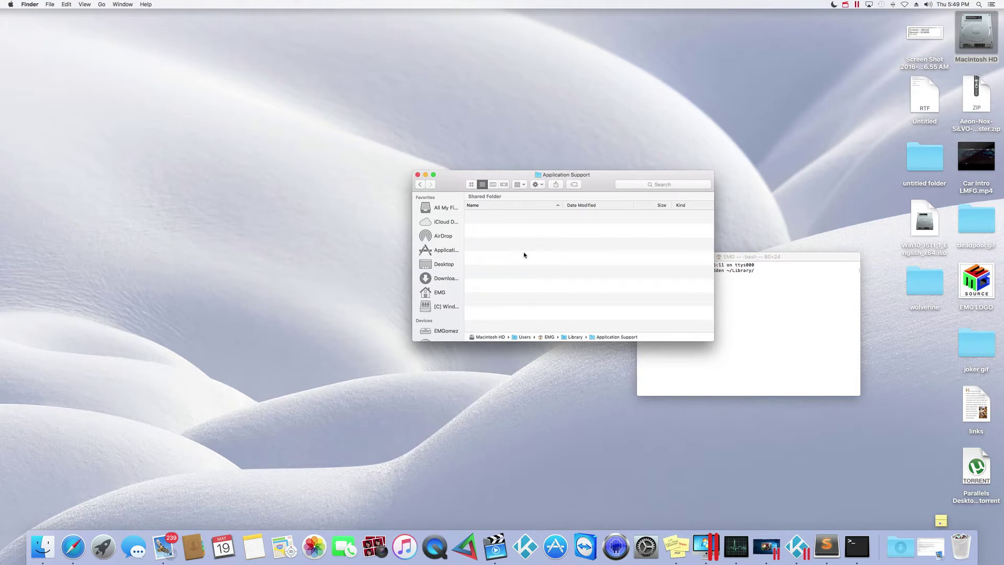
# - Open the Kodi folder, look inside addons, and go back up to Kodi
pyautogui.click(522, 259)
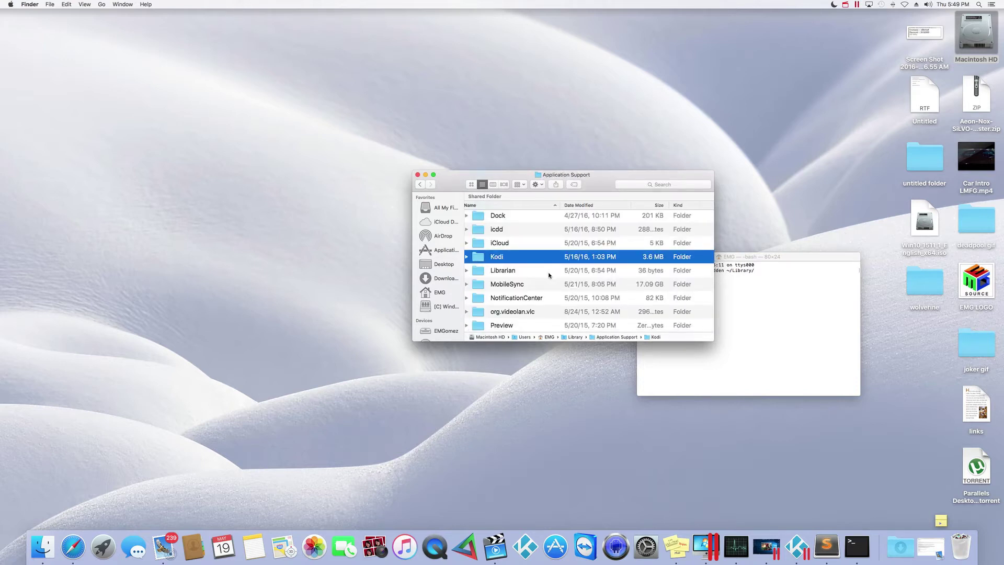
pyautogui.press('super+Down')
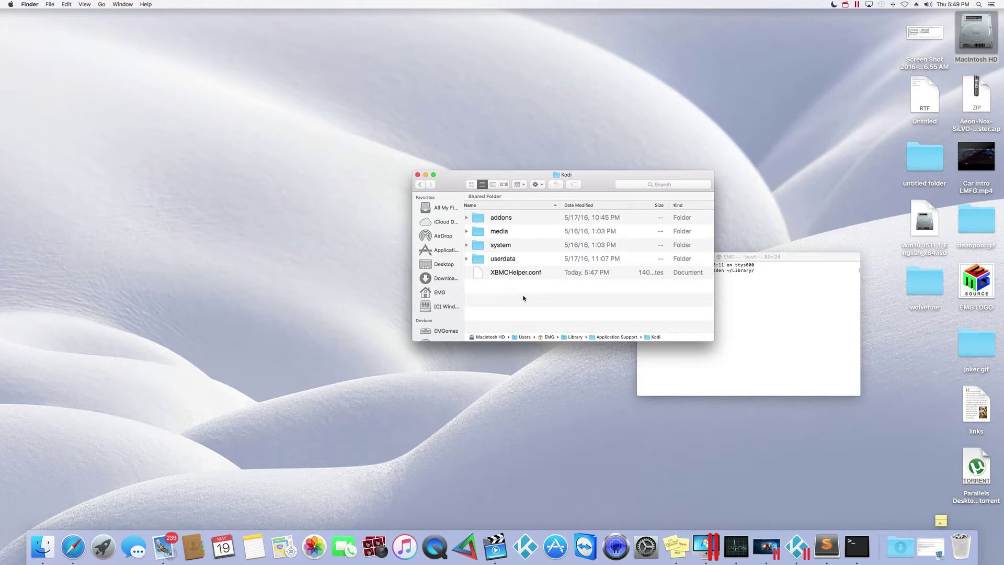
pyautogui.click(491, 216)
pyautogui.press('super+Down')
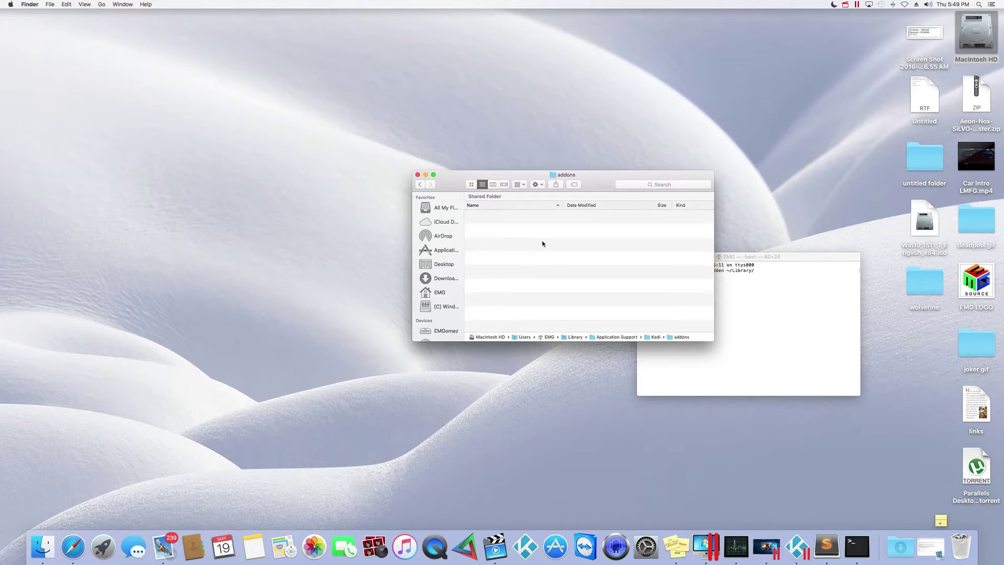
pyautogui.scroll(-5, 538, 240)
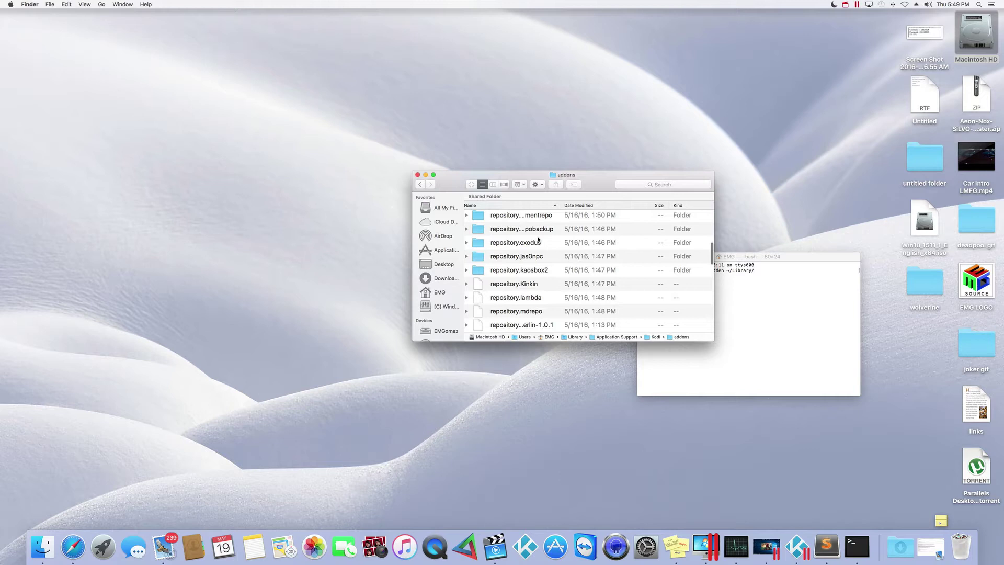
pyautogui.click(421, 184)
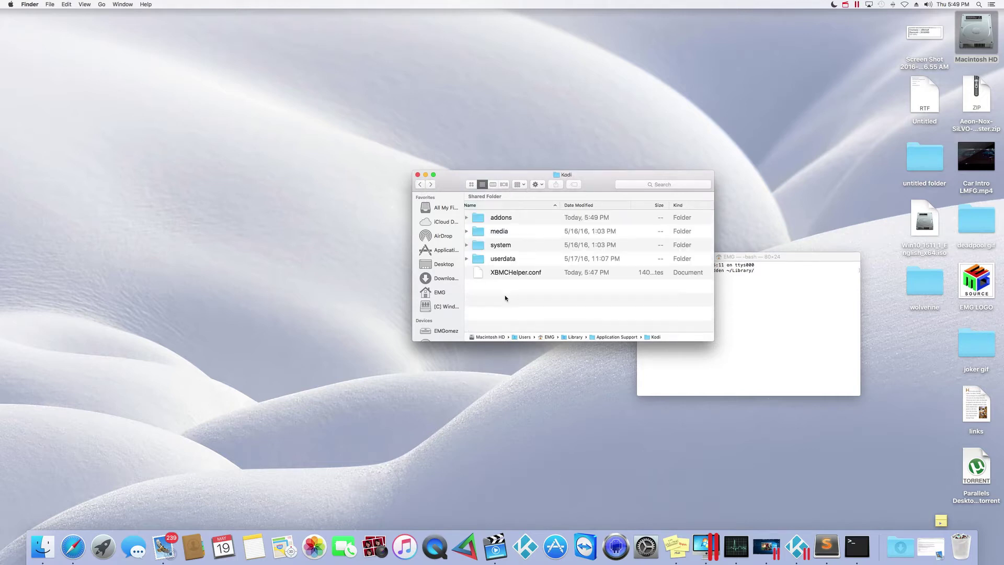
# - Trash addons, media, system, userdata and XBMCHelper.conf, close the window, and relaunch Kodi
pyautogui.moveTo(504, 298); pyautogui.dragTo(496, 219)
pyautogui.rightClick(497, 221)
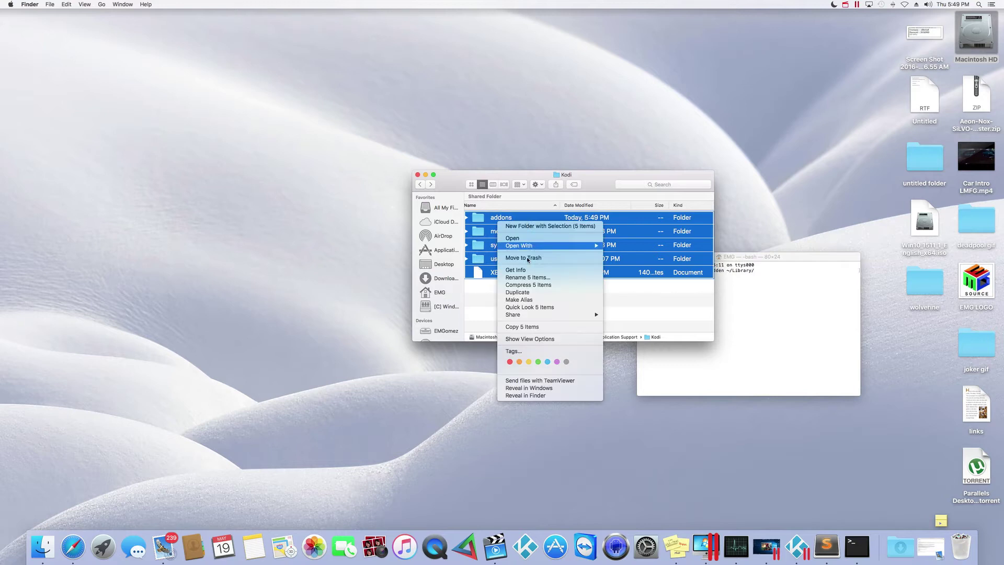
pyautogui.click(550, 257)
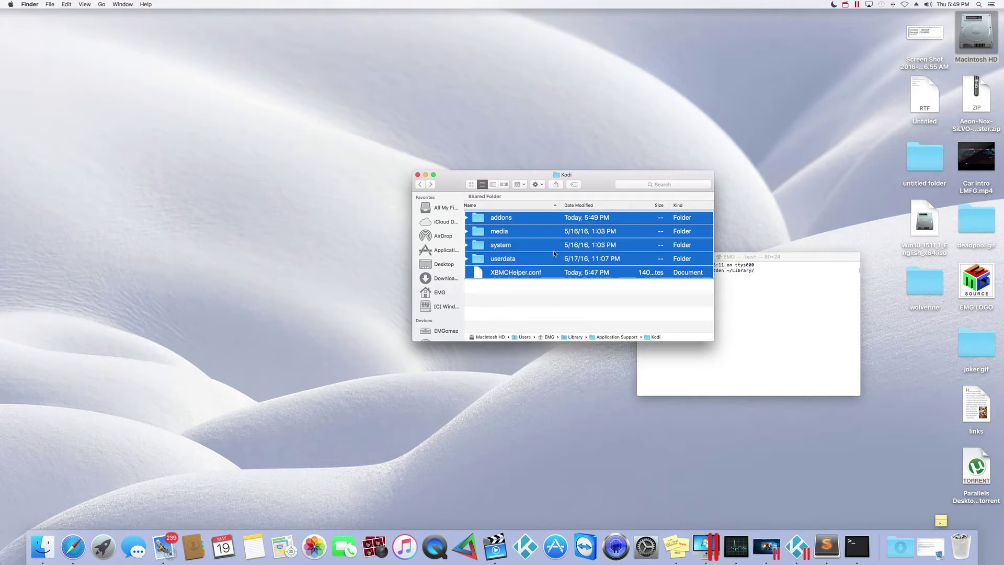
pyautogui.click(417, 175)
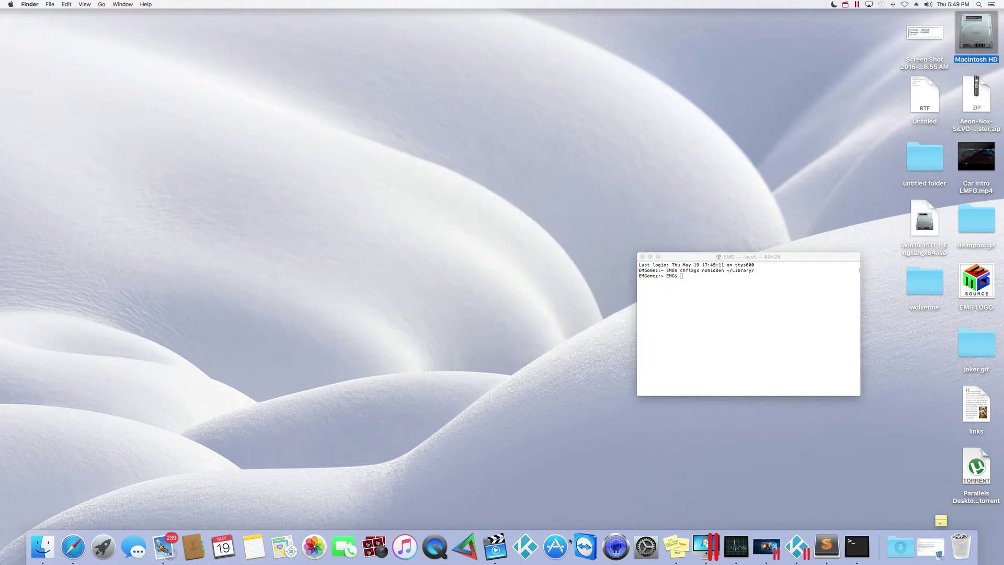
pyautogui.click(530, 540)
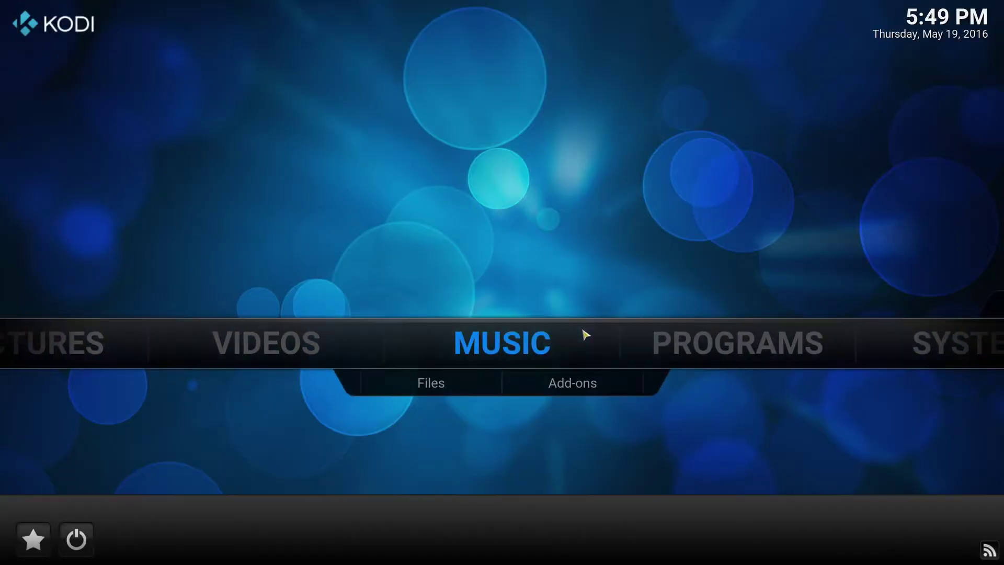
# - Confirm the fresh Kodi has no program add-ons, then bring up its shutdown options
pyautogui.press('Right')
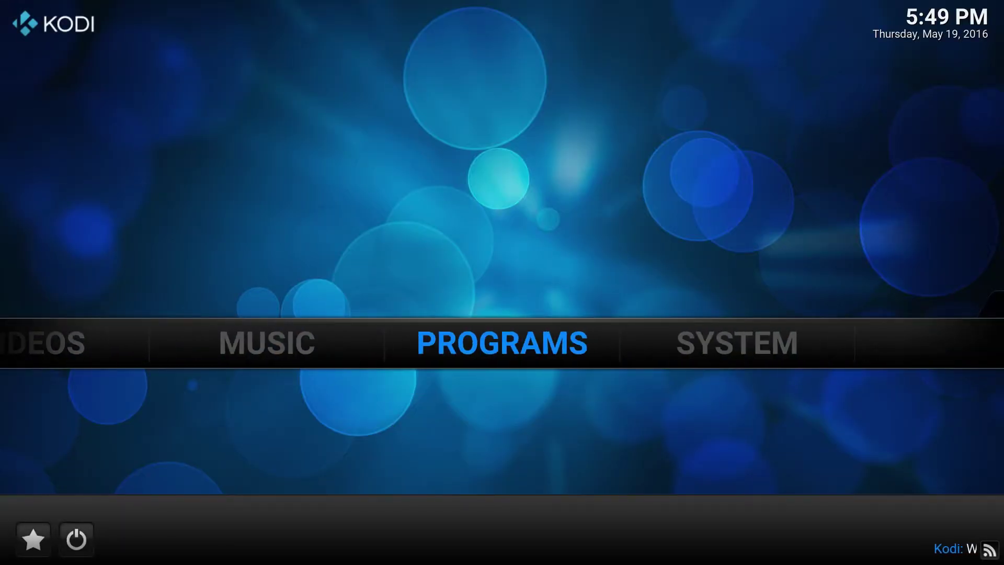
pyautogui.press('Return')
pyautogui.press('Return')
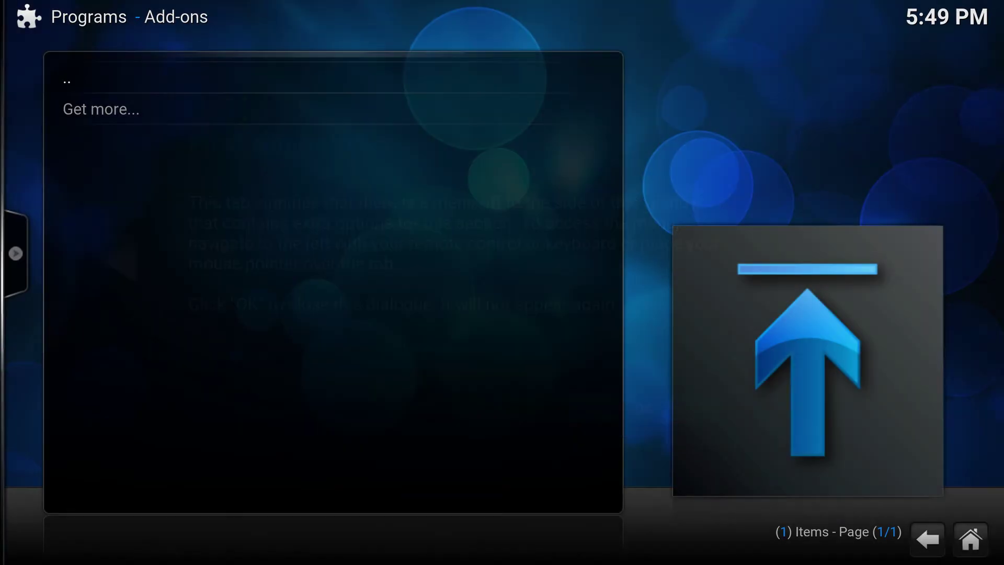
pyautogui.press('Down')
pyautogui.press('Return')
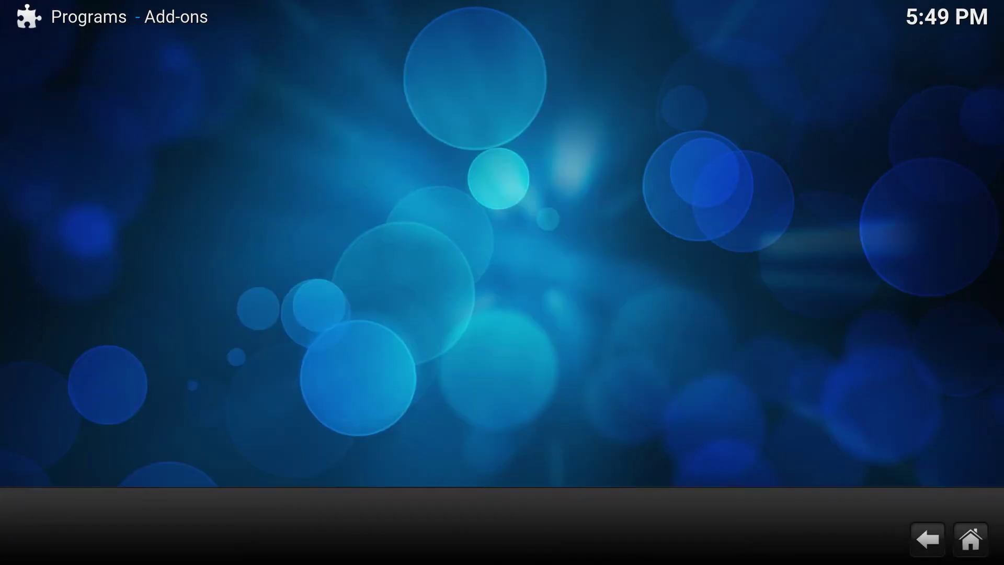
pyautogui.press('BackSpace')
pyautogui.press('BackSpace')
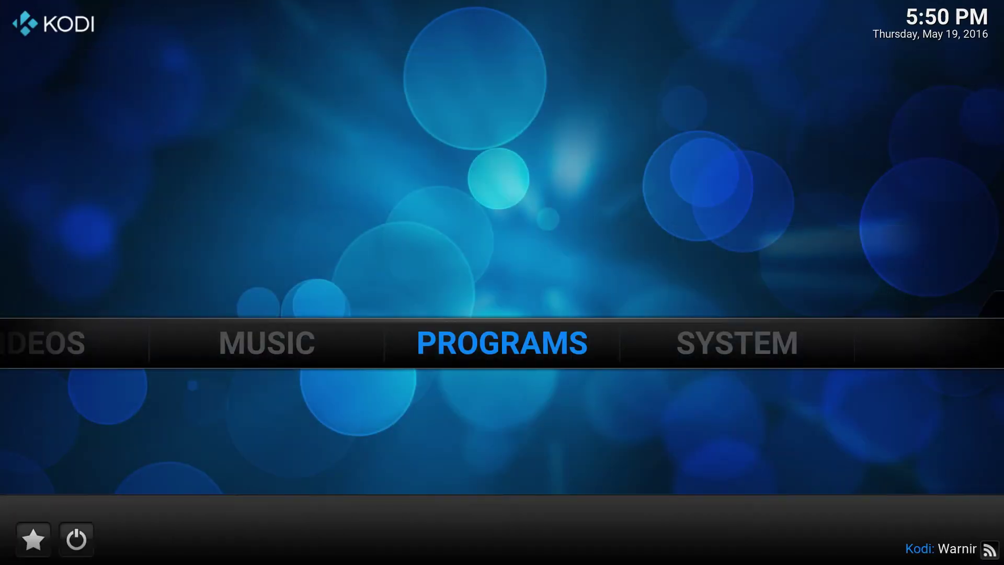
pyautogui.press('Down')
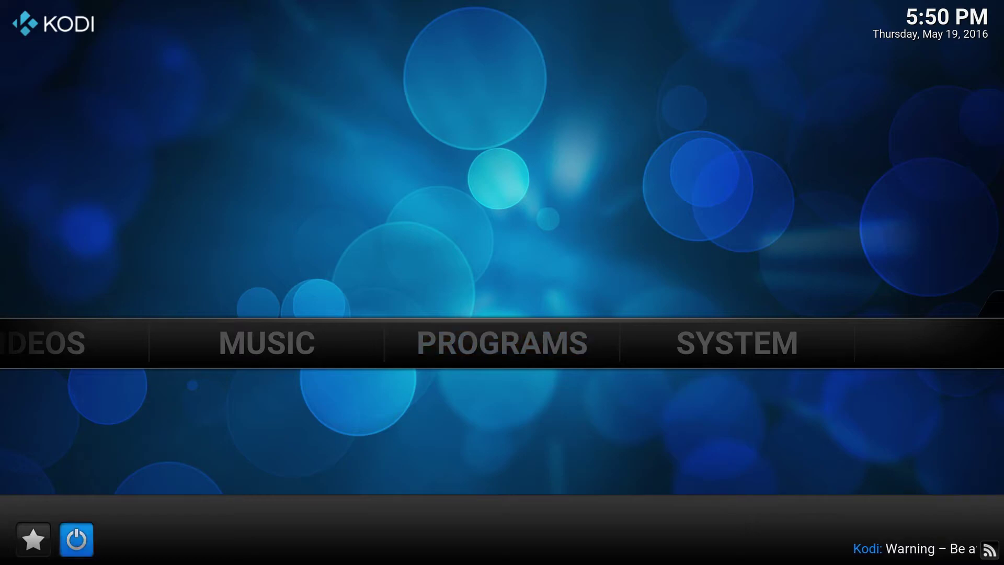
pyautogui.press('Return')
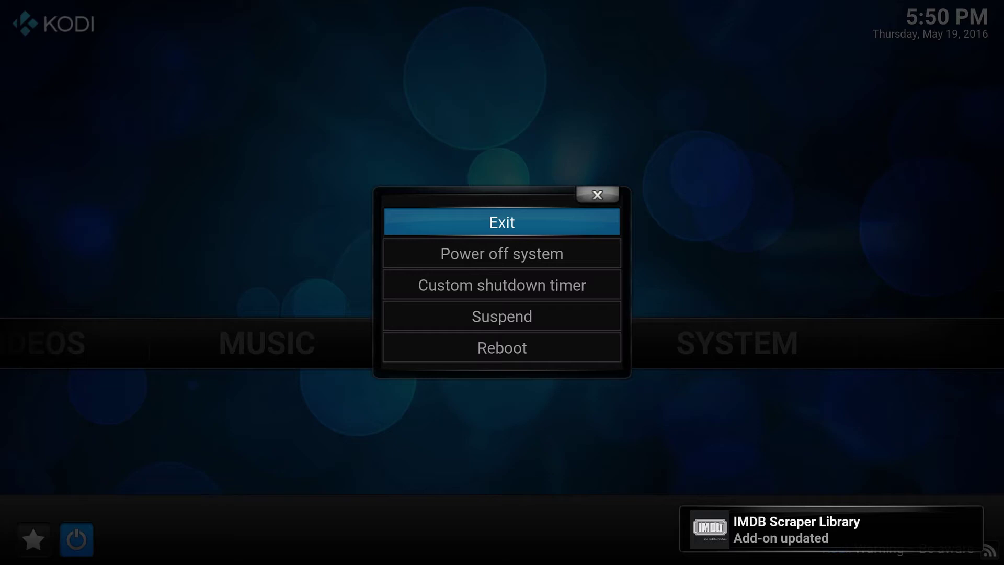
# - Exit Kodi, close Terminal, and switch to the Windows virtual machine
pyautogui.press('Return')
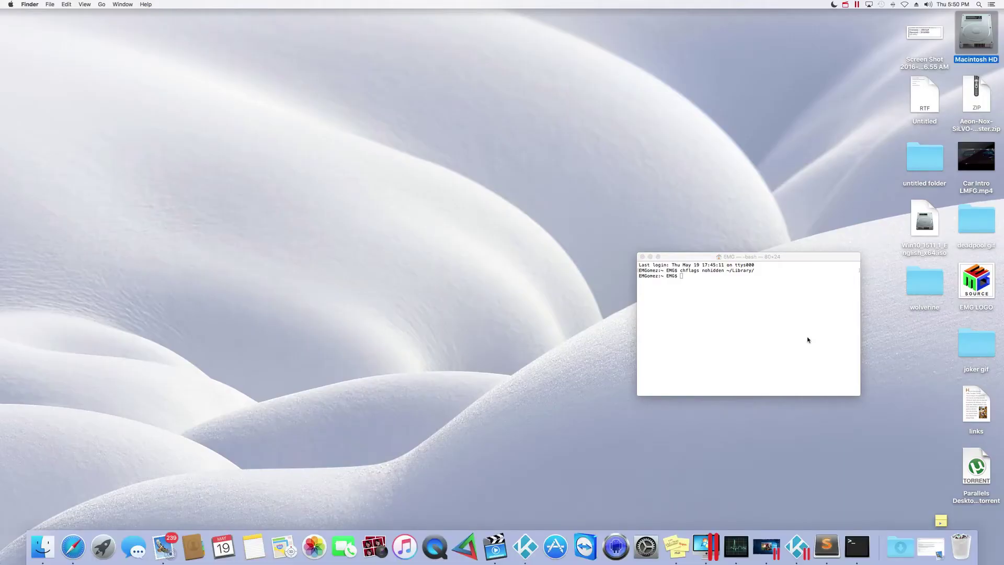
pyautogui.click(641, 256)
pyautogui.hotkey('ctrl', 'Right')
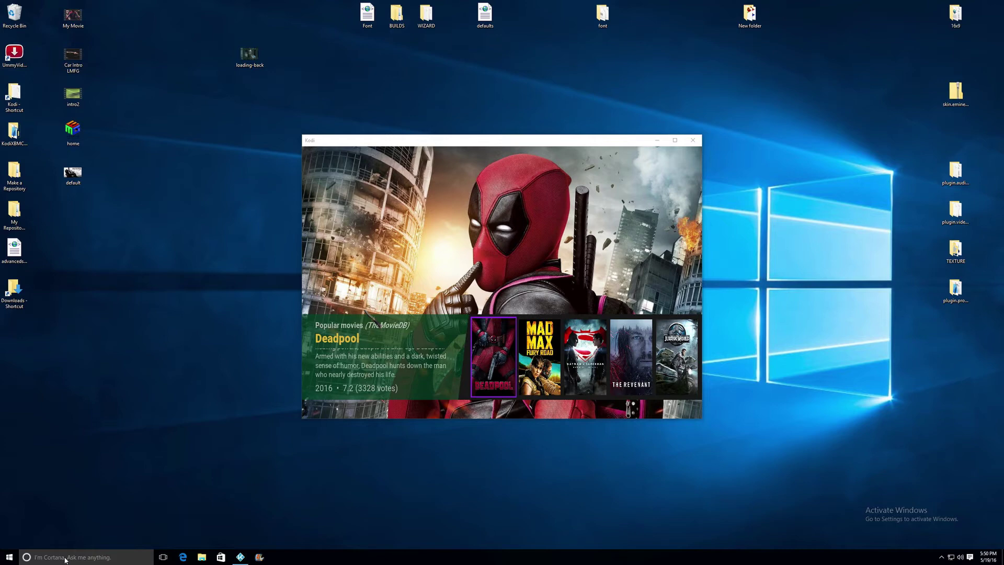
# - Search %APPDATA% from the Start menu to open the Roaming folder
pyautogui.click(11, 557)
pyautogui.click(85, 556)
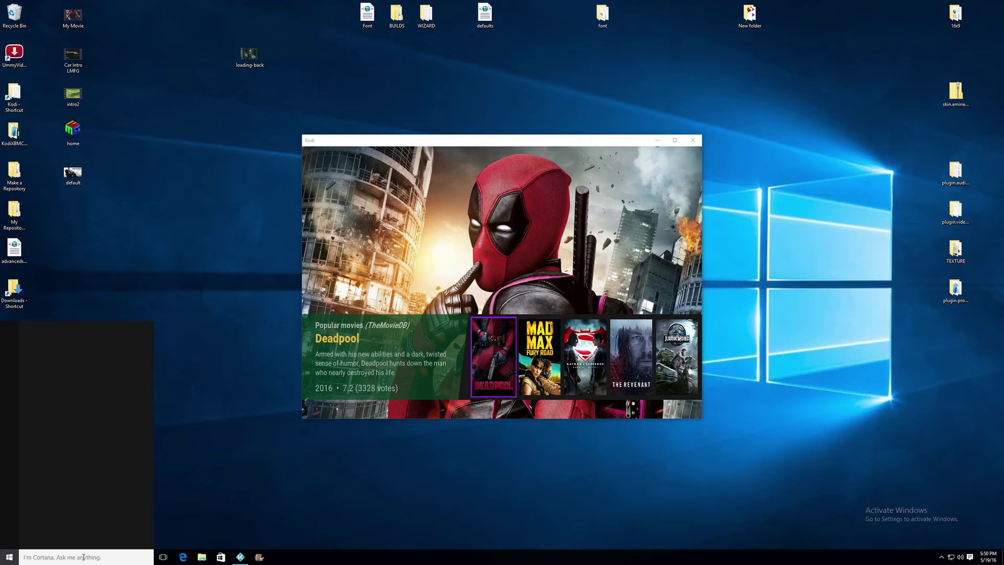
pyautogui.write('%')
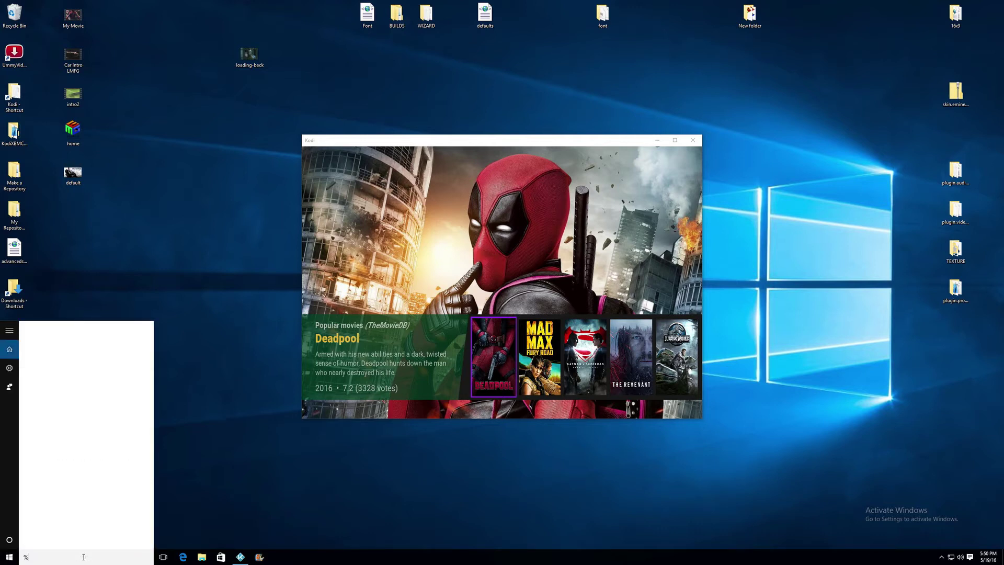
pyautogui.write('AP')
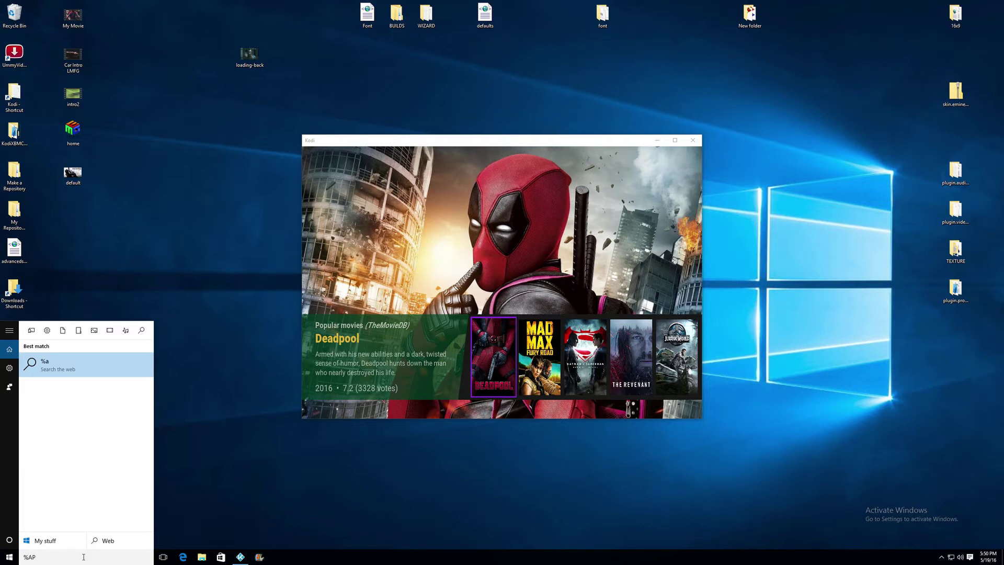
pyautogui.write('PDATA%')
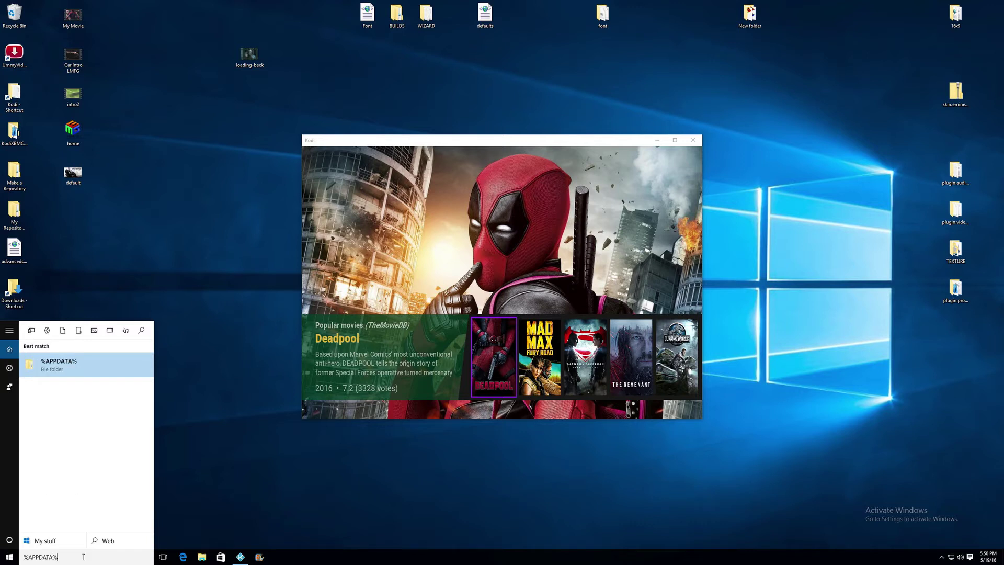
pyautogui.press('Return')
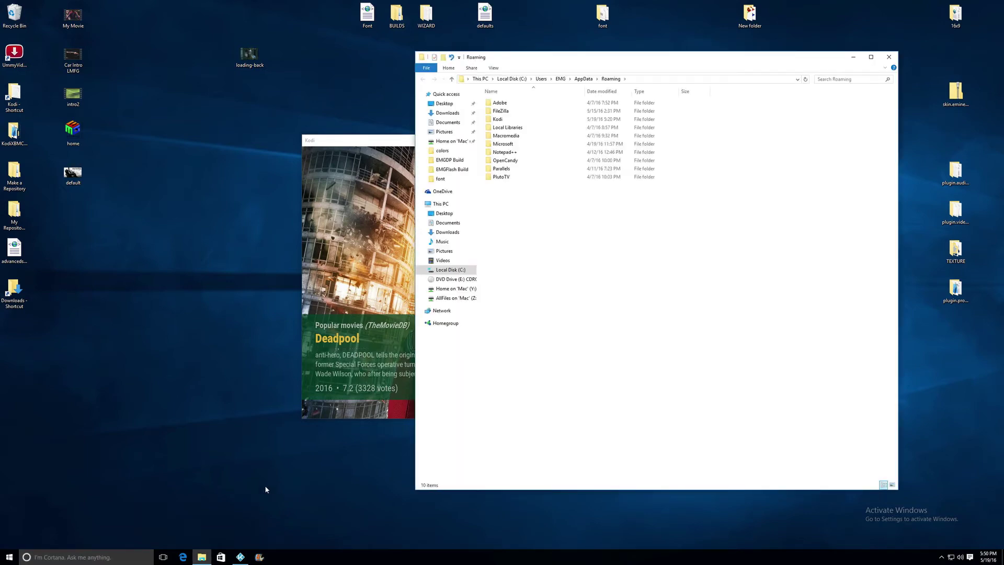
# - Open the Roaming Kodi folder and delete all 12 of its items to the Recycle Bin
pyautogui.doubleClick(500, 119)
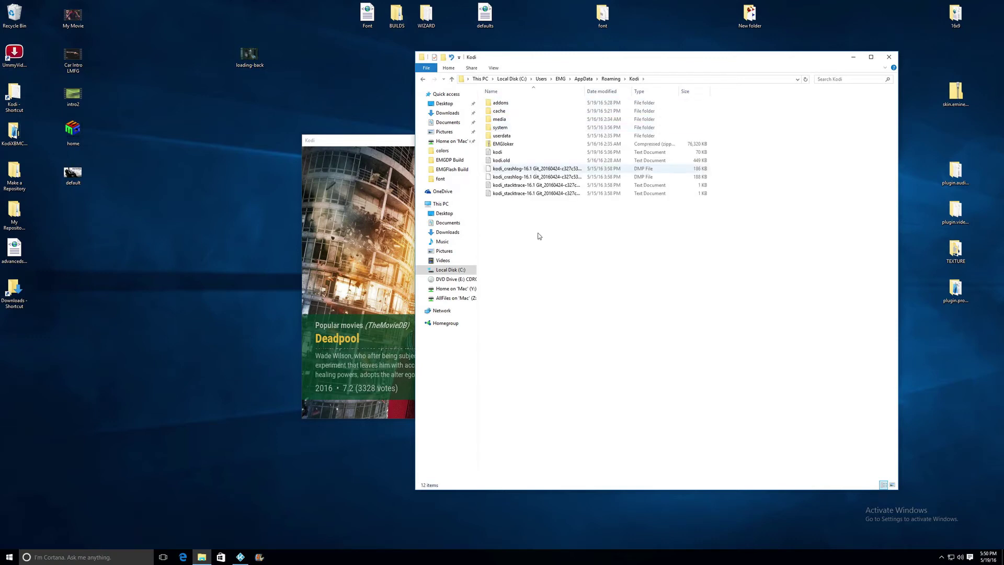
pyautogui.moveTo(544, 242); pyautogui.dragTo(483, 100)
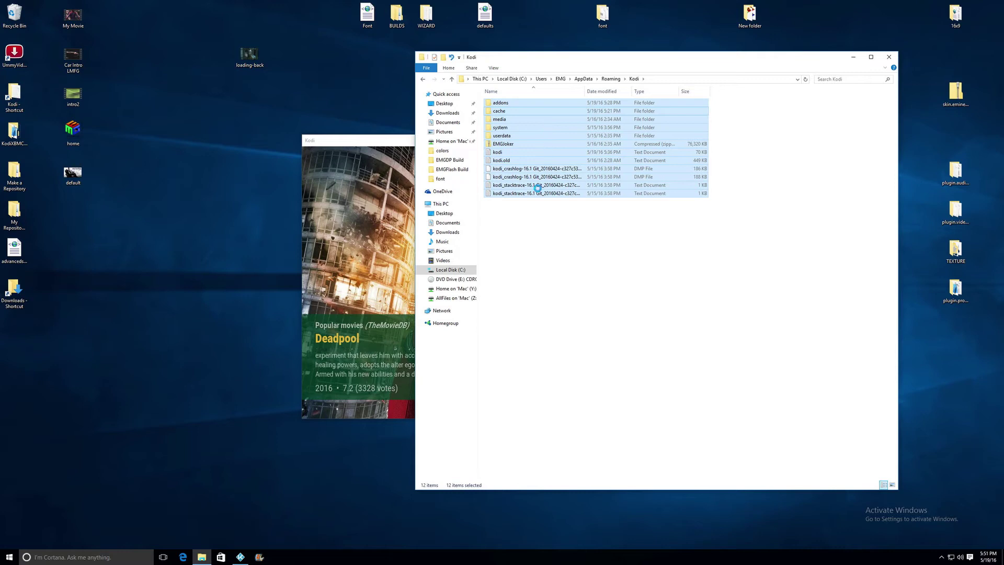
pyautogui.rightClick(504, 108)
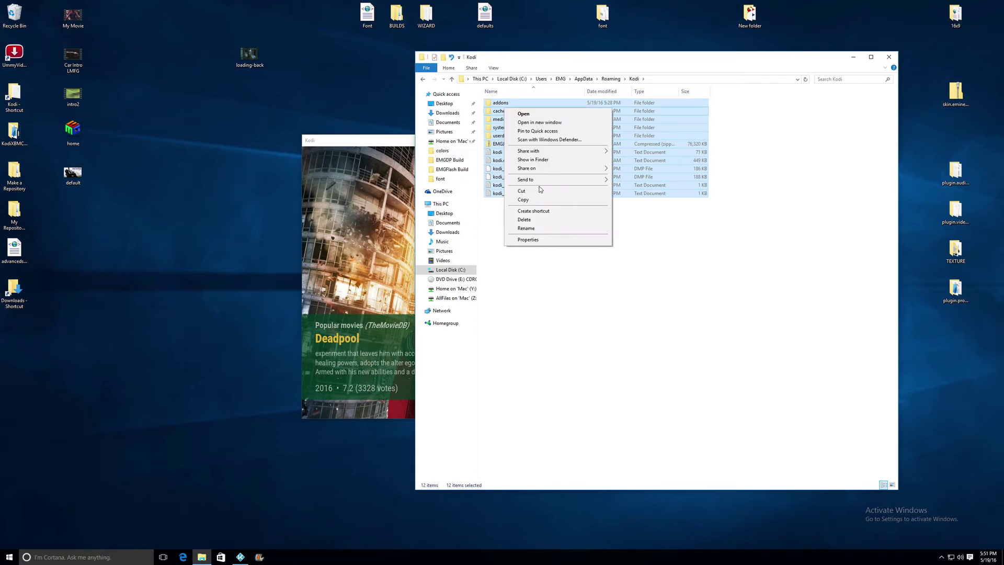
pyautogui.click(553, 219)
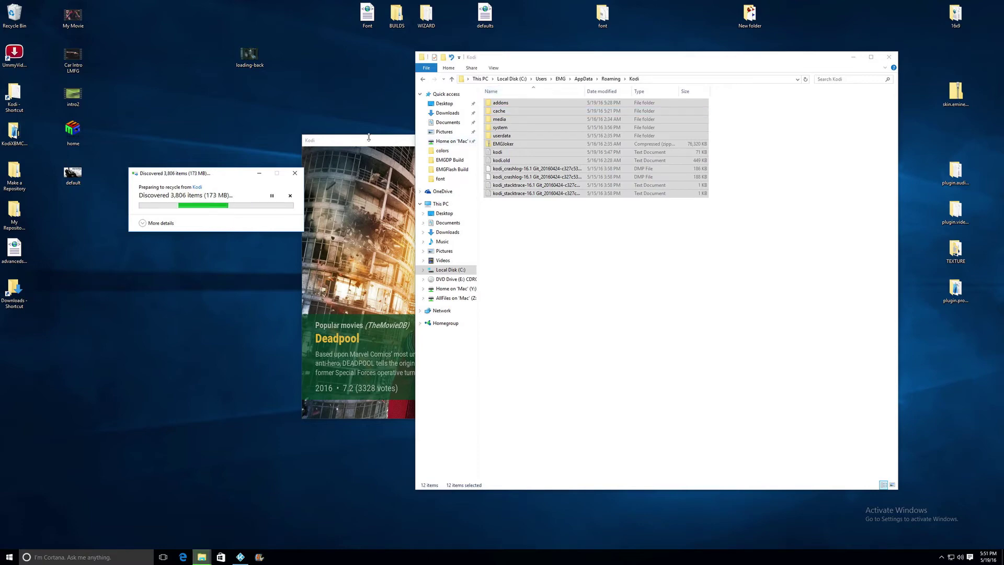
# - End the Kodi (32 bit) task in Task Manager, then close Task Manager
pyautogui.click(383, 141)
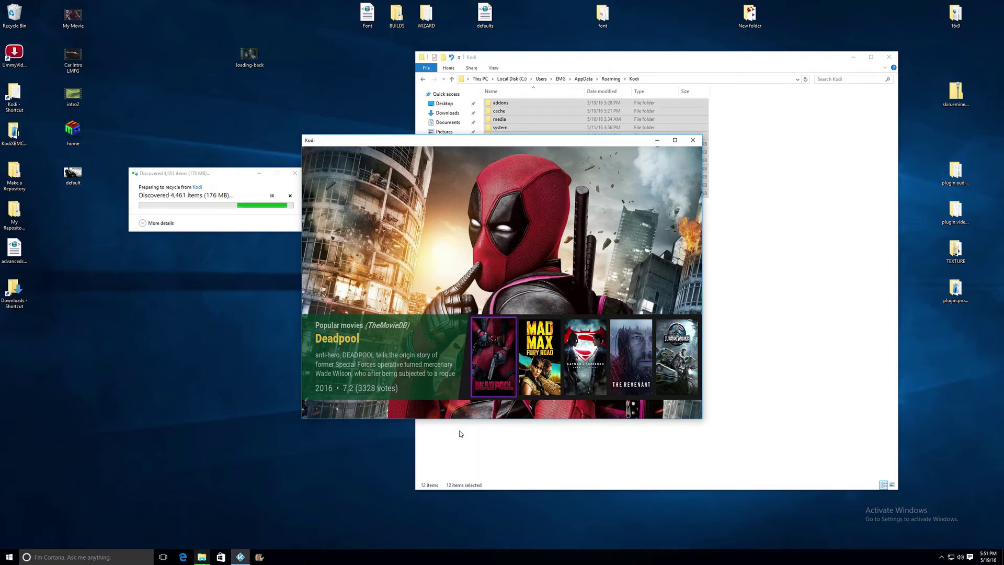
pyautogui.click(542, 559)
pyautogui.rightClick(542, 559)
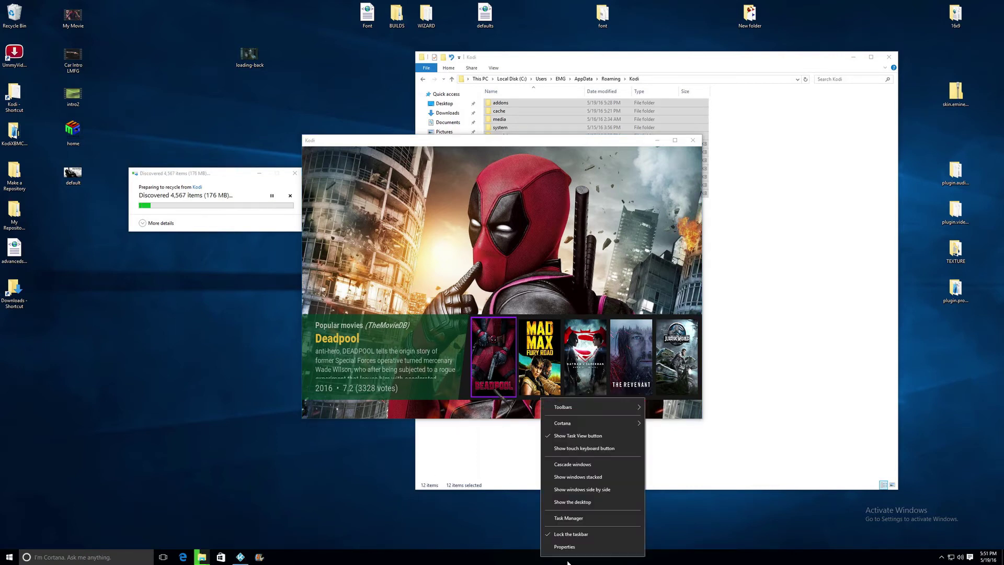
pyautogui.click(592, 518)
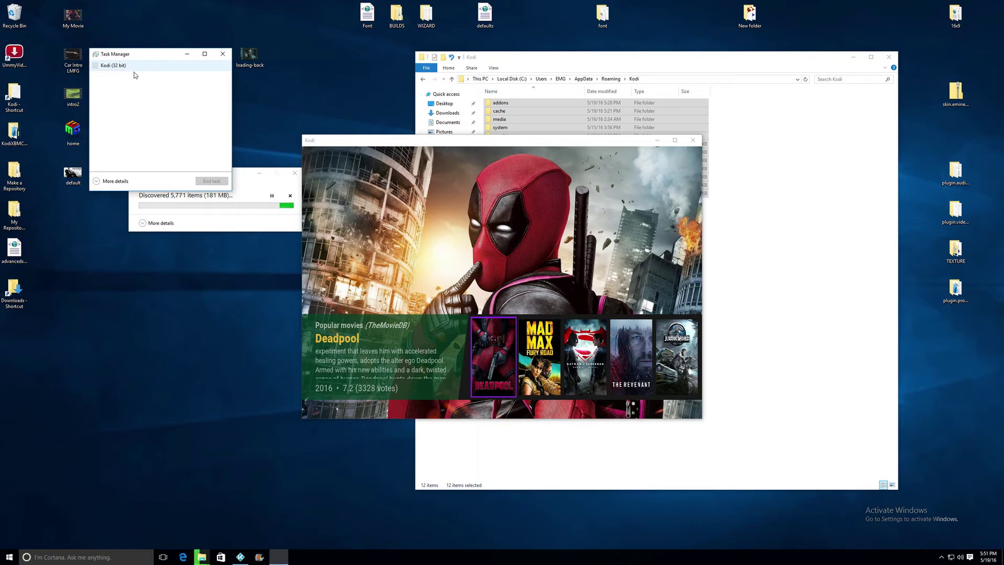
pyautogui.click(134, 68)
pyautogui.click(219, 182)
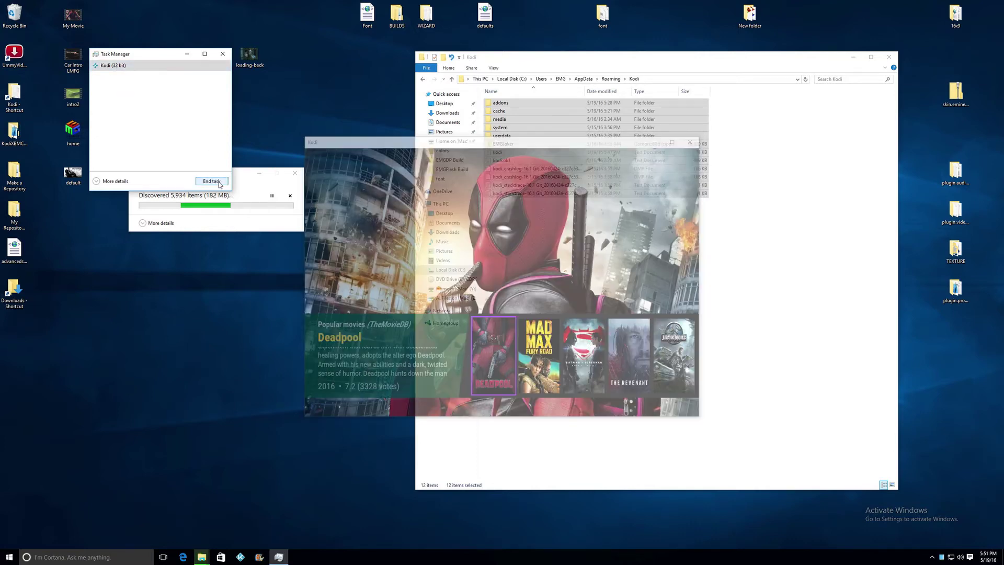
pyautogui.click(221, 55)
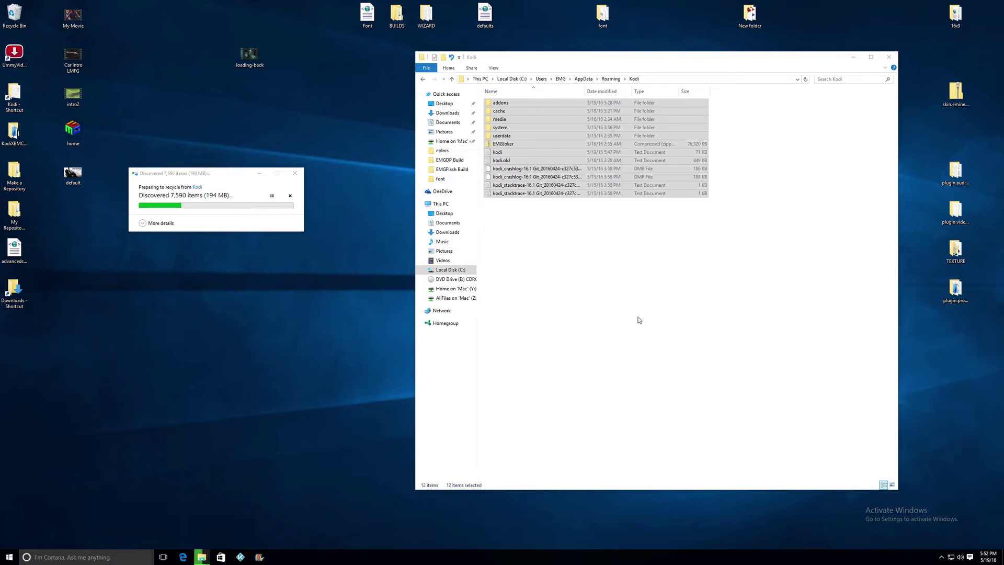
# - Reposition the Explorer and recycle progress windows while 11,832 Kodi items are deleted
pyautogui.hotkey('ctrl', 'Left')
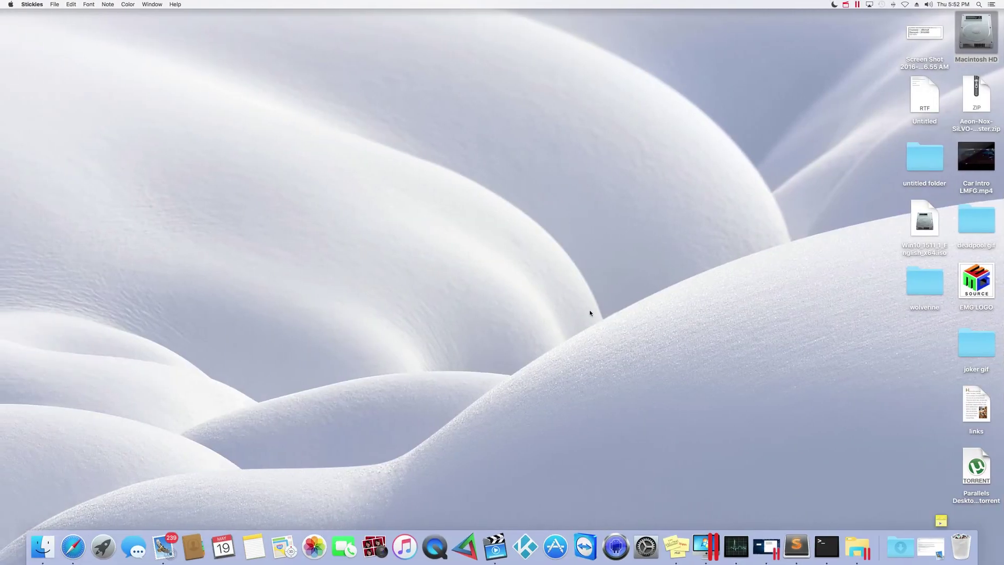
pyautogui.hotkey('ctrl', 'Right')
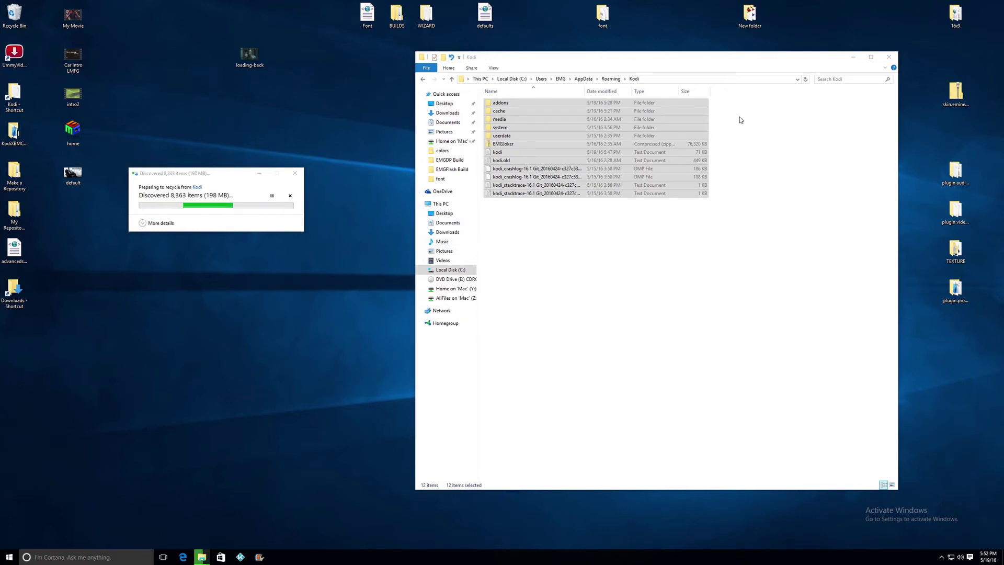
pyautogui.moveTo(654, 58); pyautogui.dragTo(579, 80)
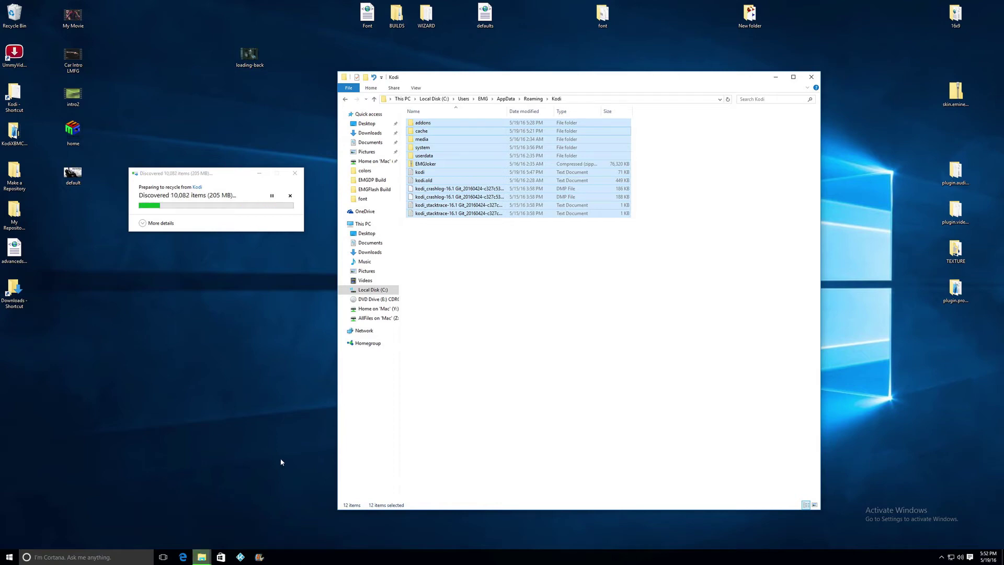
pyautogui.hotkey('ctrl', 'Left')
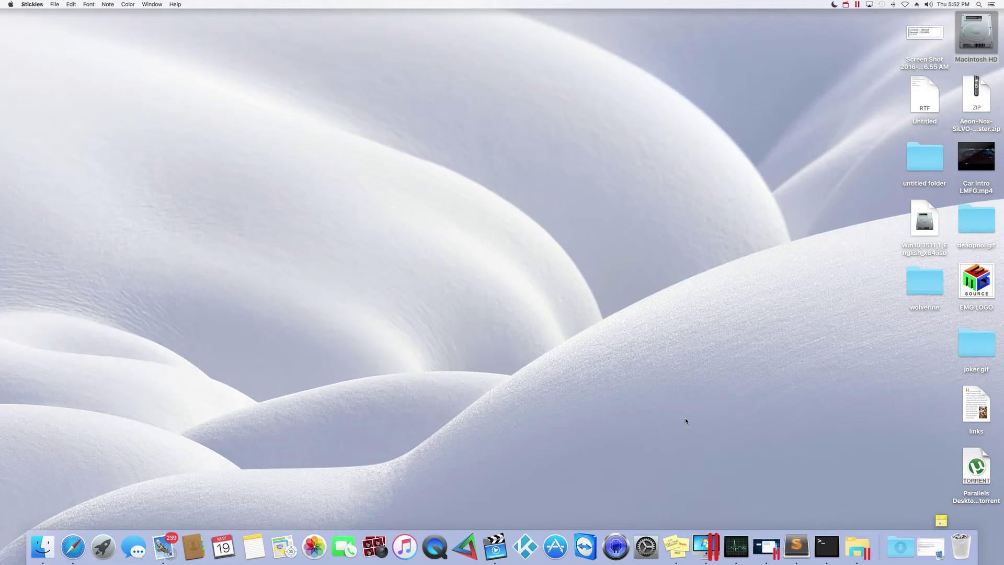
pyautogui.hotkey('ctrl', 'Right')
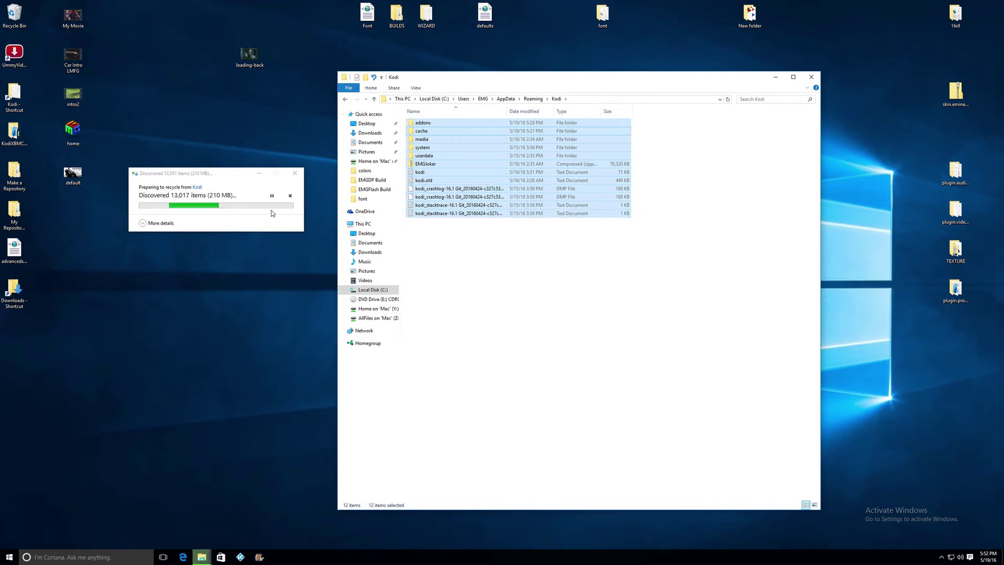
pyautogui.moveTo(208, 175); pyautogui.dragTo(234, 218)
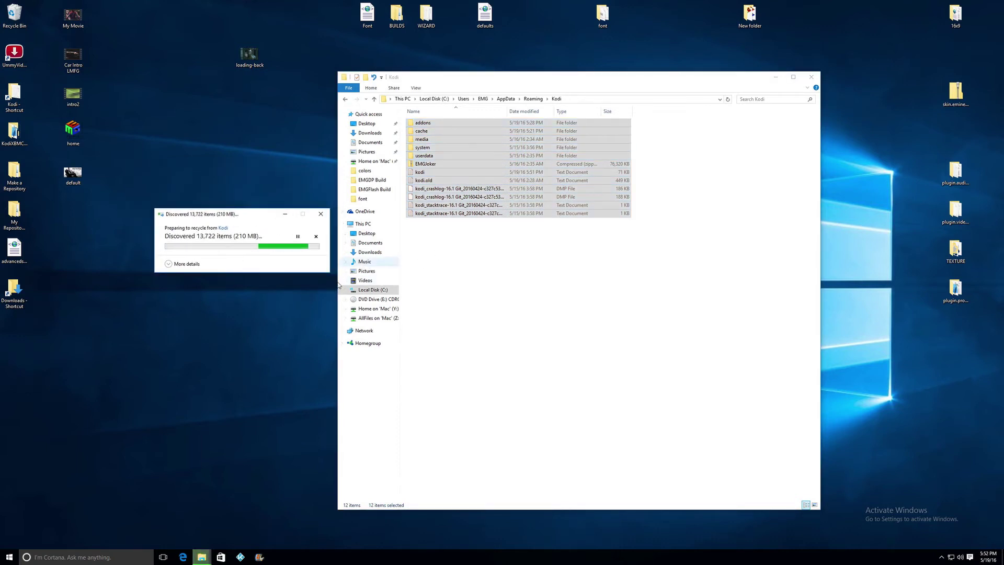
pyautogui.hotkey('ctrl', 'Left')
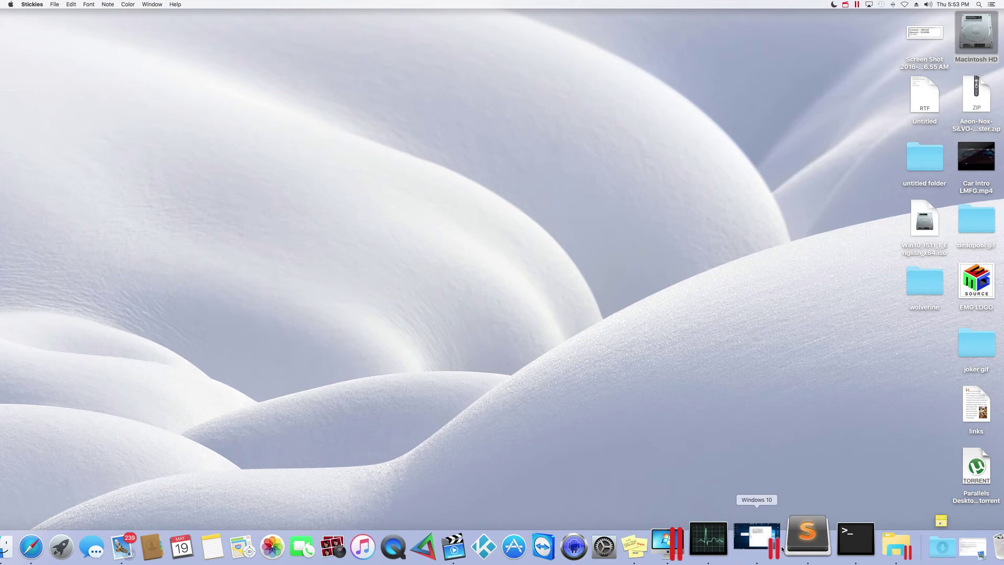
pyautogui.click(759, 545)
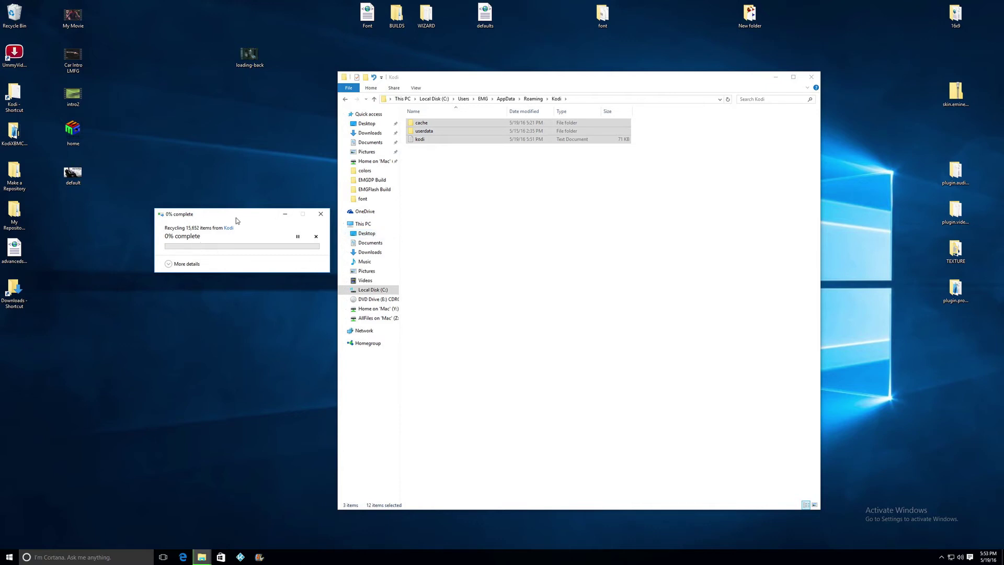
# - Move the recycling progress dialog aside and wait until all 15,959 items are recycled
pyautogui.moveTo(237, 215); pyautogui.dragTo(209, 212)
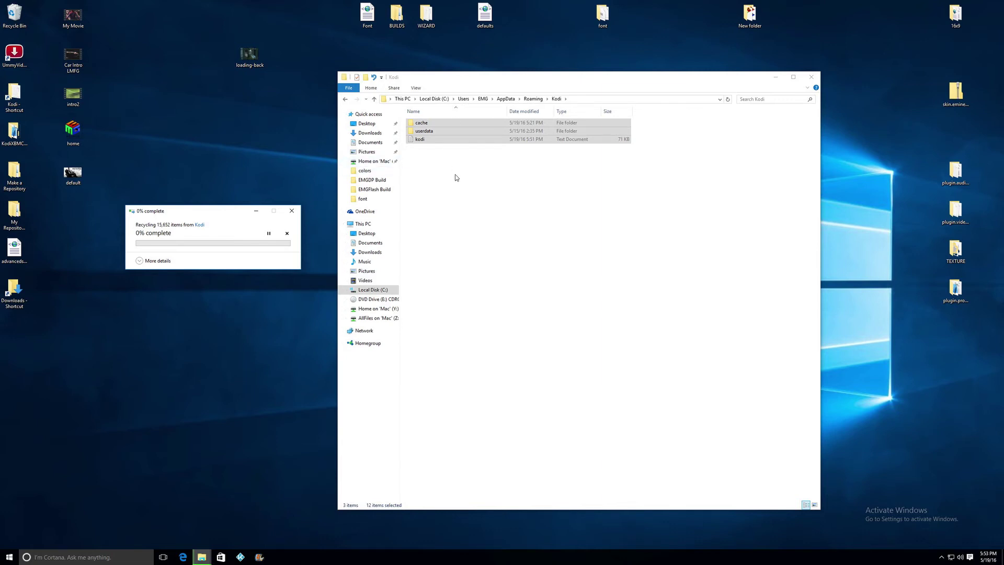
pyautogui.hotkey('ctrl', 'Left')
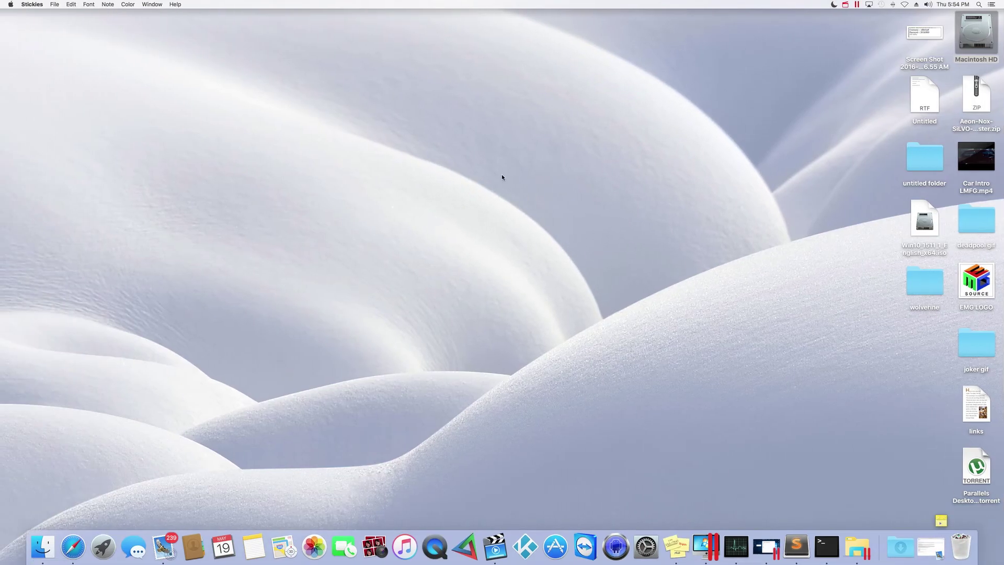
pyautogui.hotkey('ctrl', 'Right')
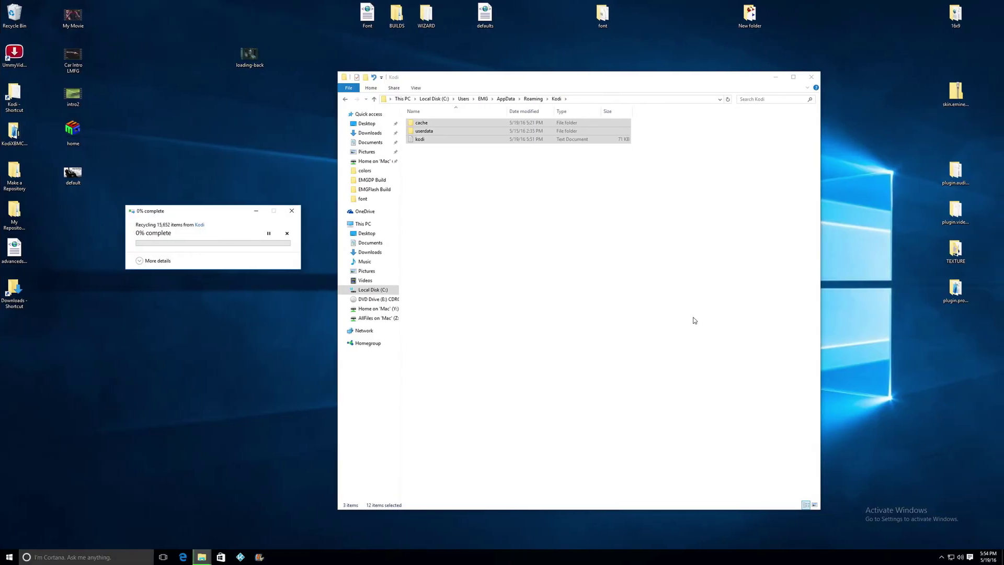
pyautogui.hotkey('ctrl', 'Left')
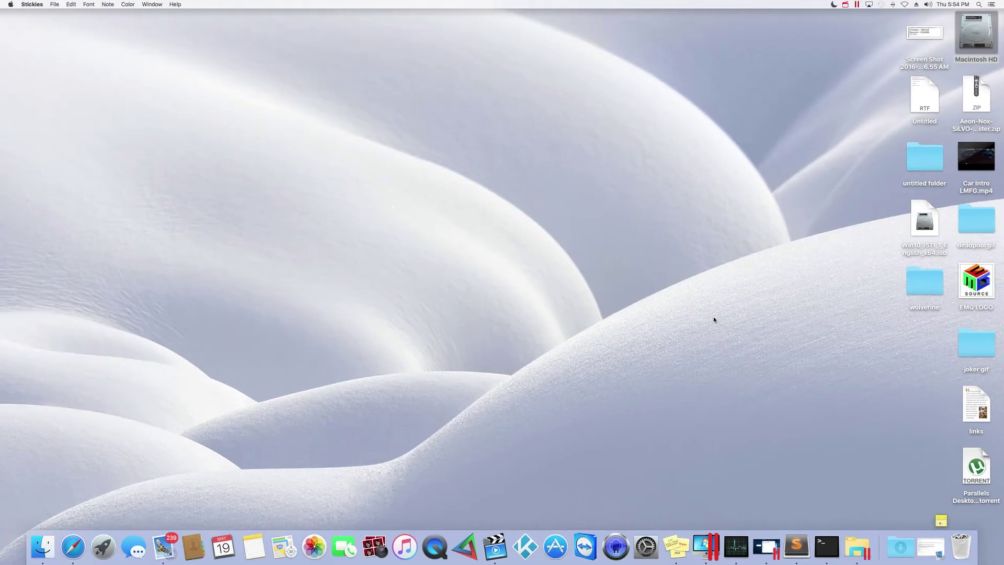
pyautogui.hotkey('ctrl', 'Left')
pyautogui.hotkey('ctrl', 'Right')
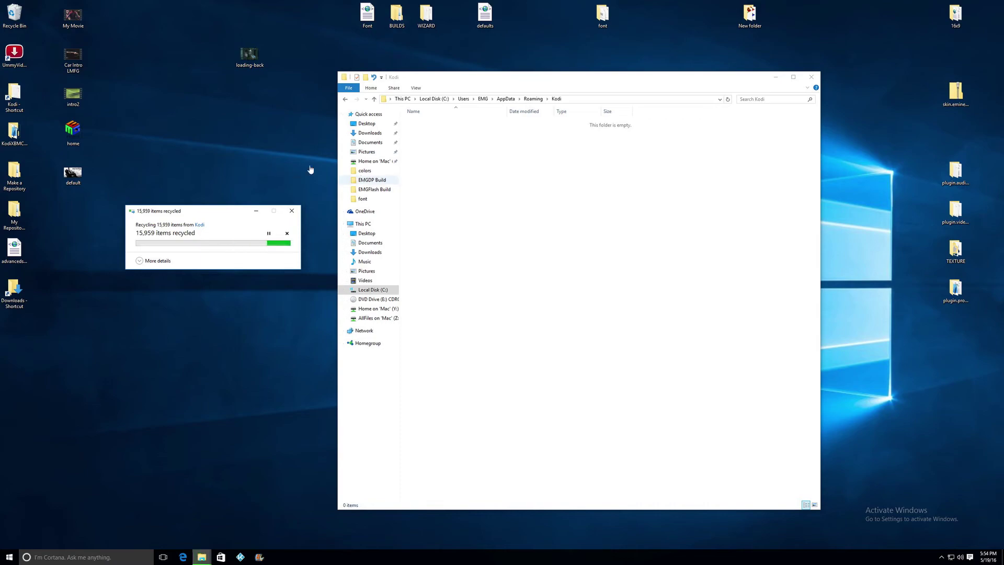
pyautogui.hotkey('ctrl', 'Left')
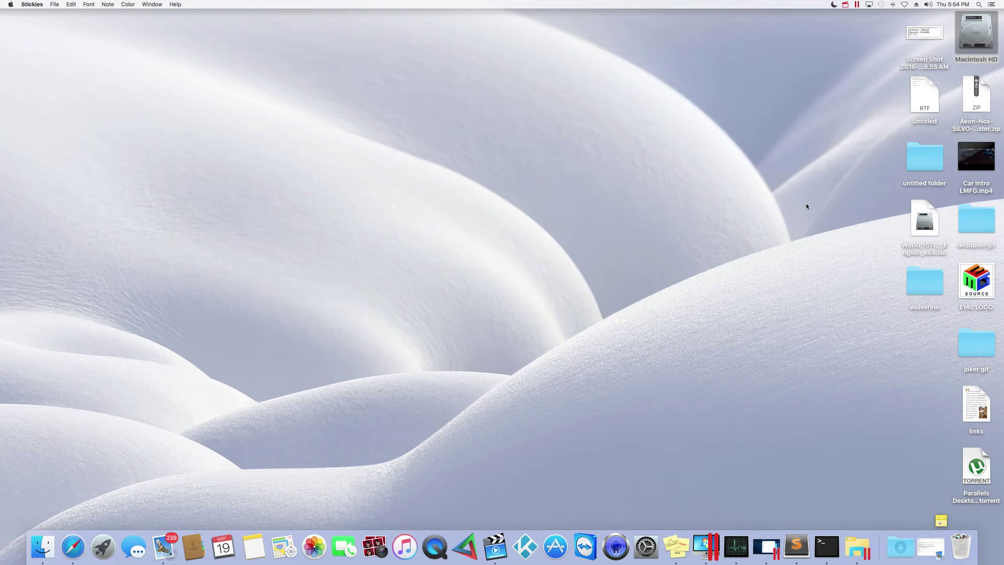
pyautogui.hotkey('ctrl', 'Right')
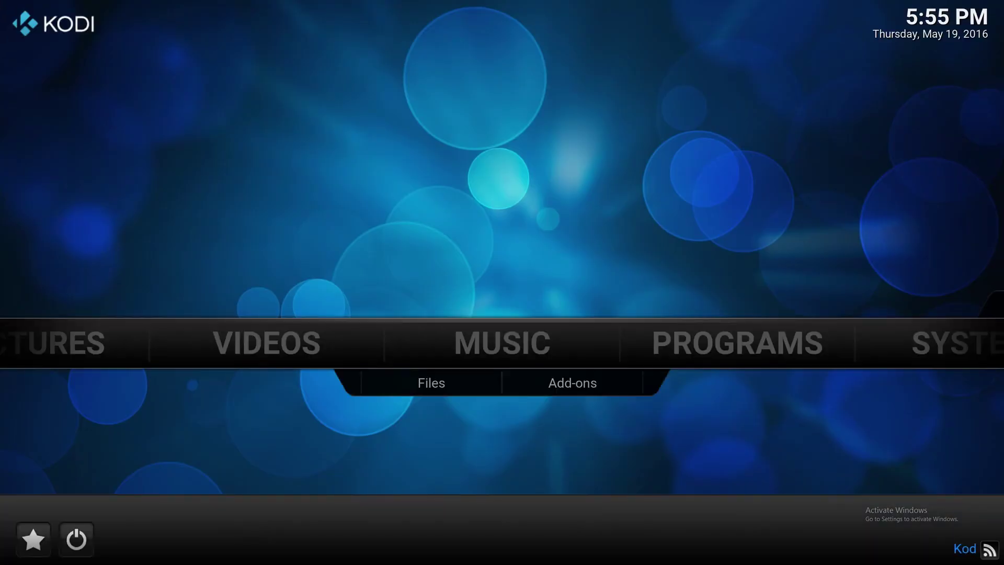
# - Open the Videos Add-ons list in Kodi and dismiss the first-run help message
pyautogui.press('Left')
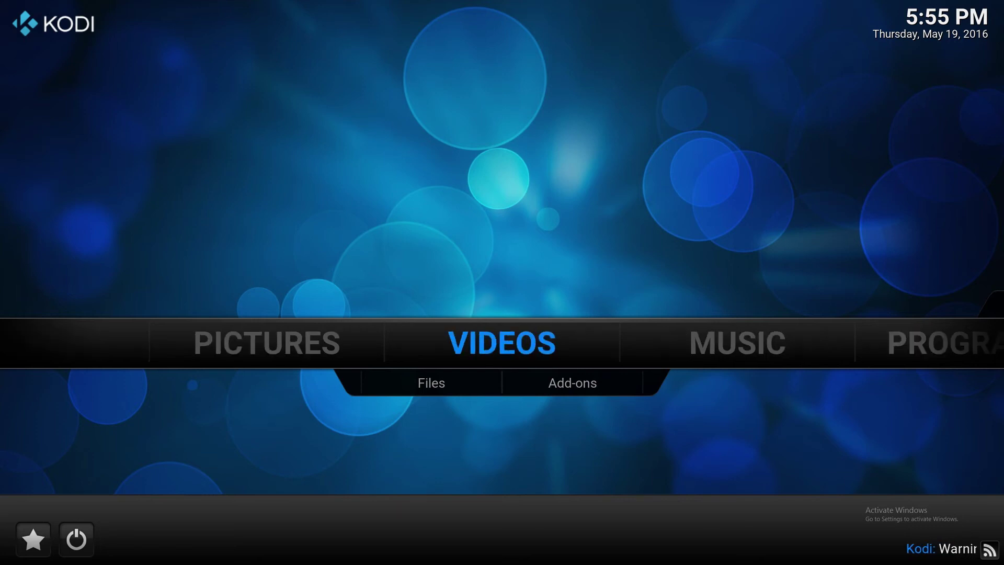
pyautogui.press('Down')
pyautogui.press('Right')
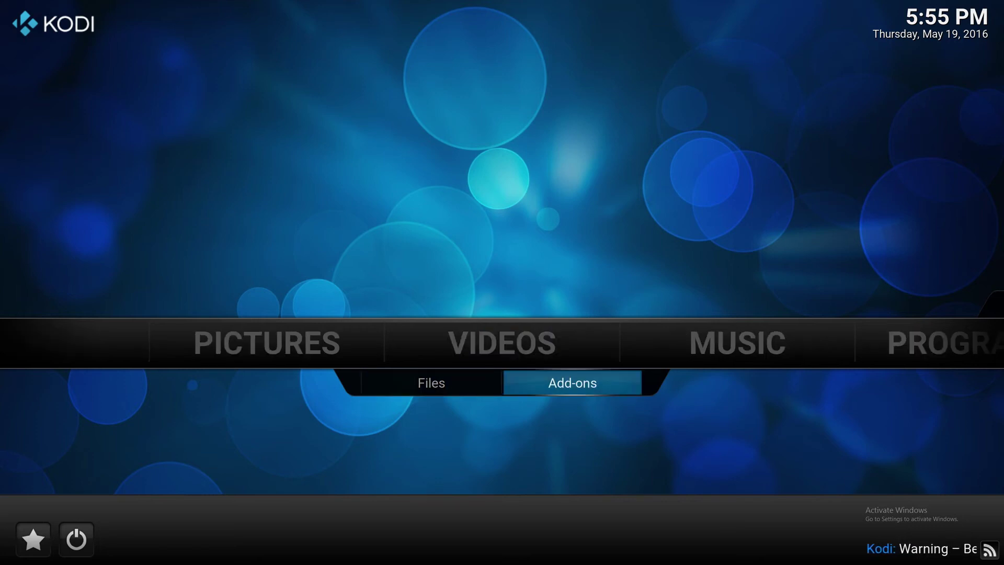
pyautogui.press('Return')
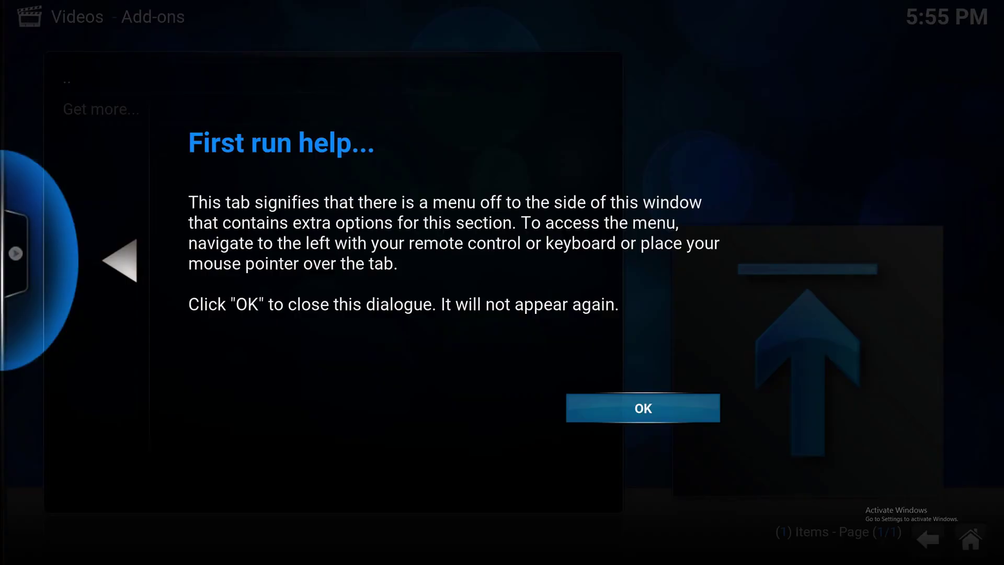
pyautogui.press('Return')
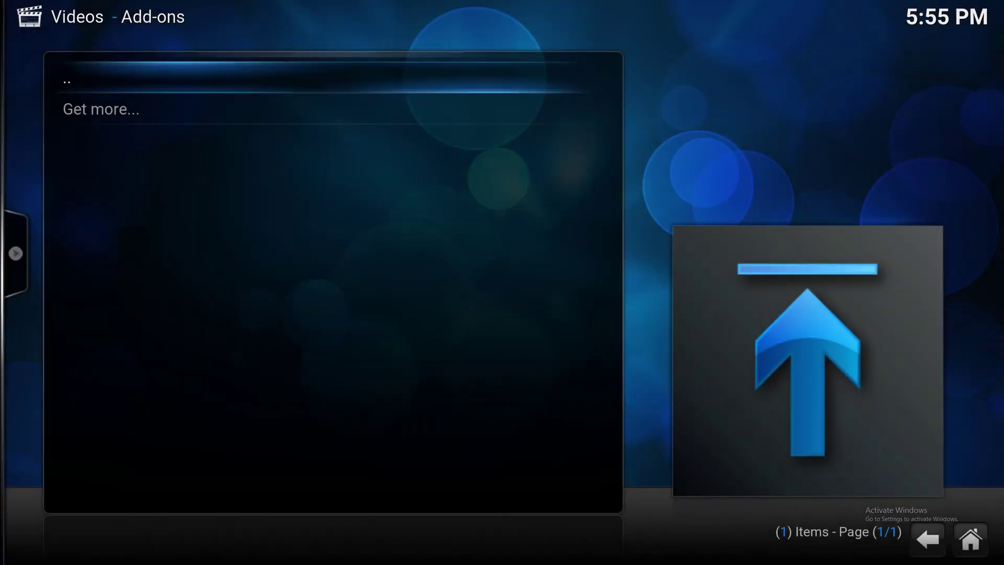
# - Return to the Kodi home screen and choose Exit from the power menu
pyautogui.press('Escape')
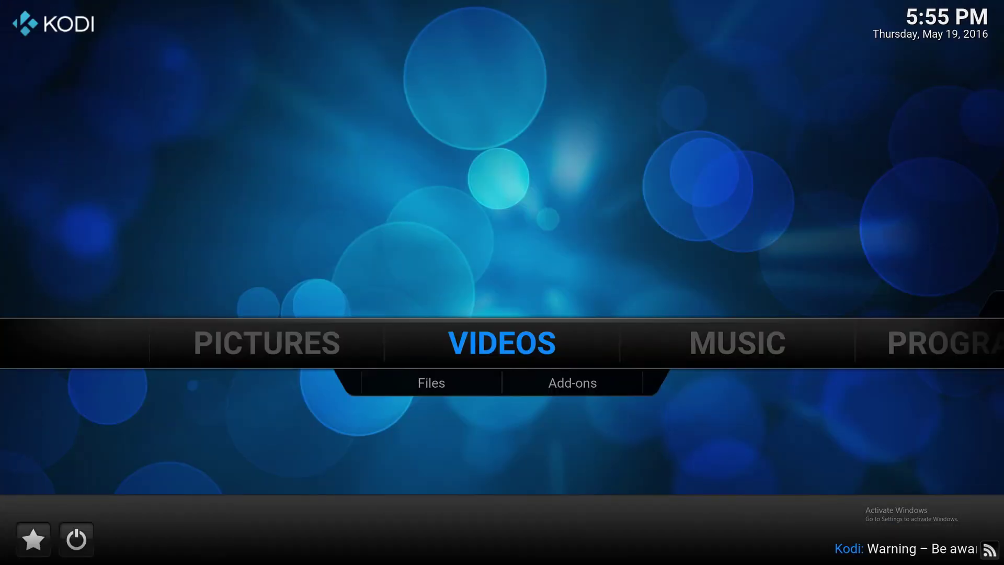
pyautogui.press('Down')
pyautogui.press('Down')
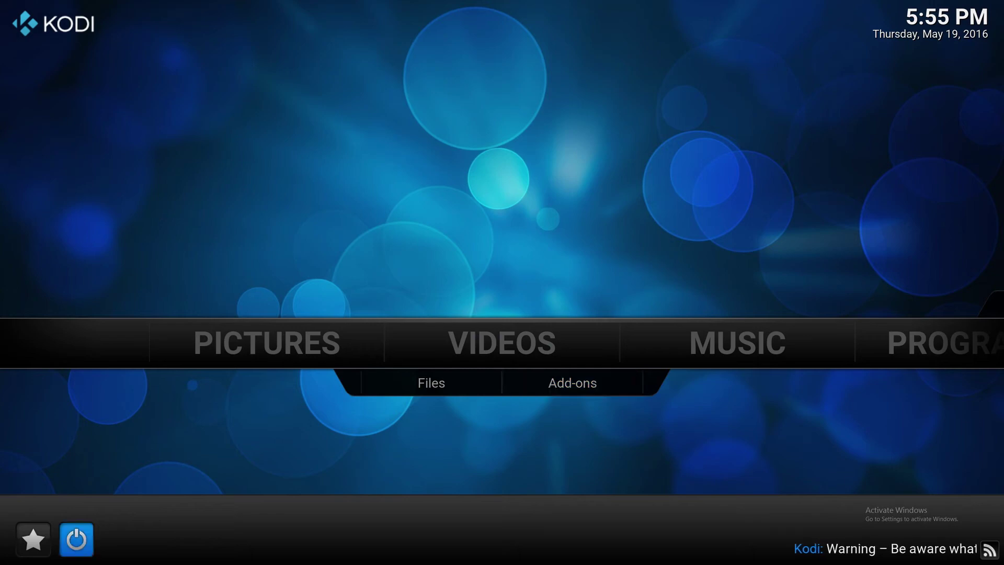
pyautogui.press('Return')
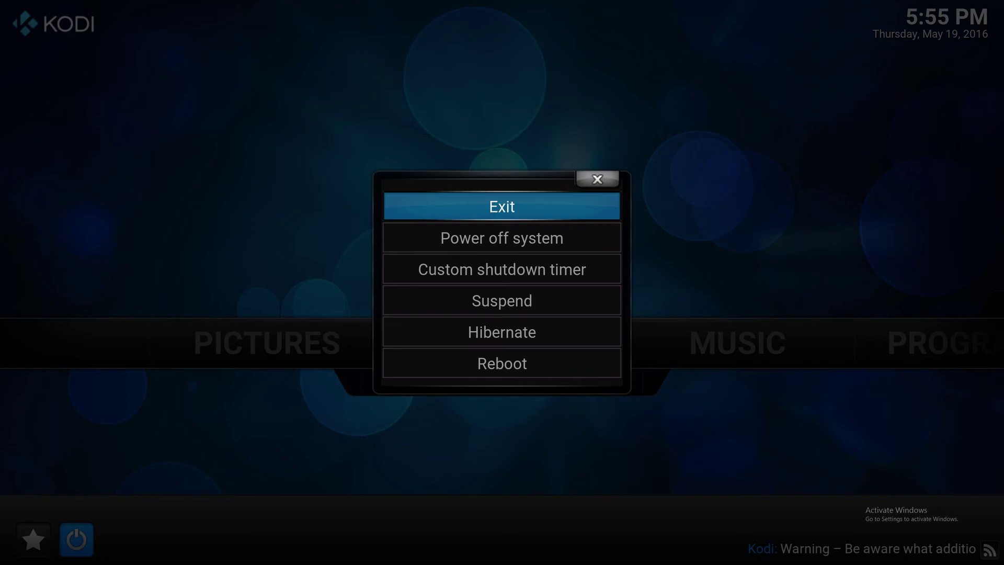
pyautogui.press('Return')
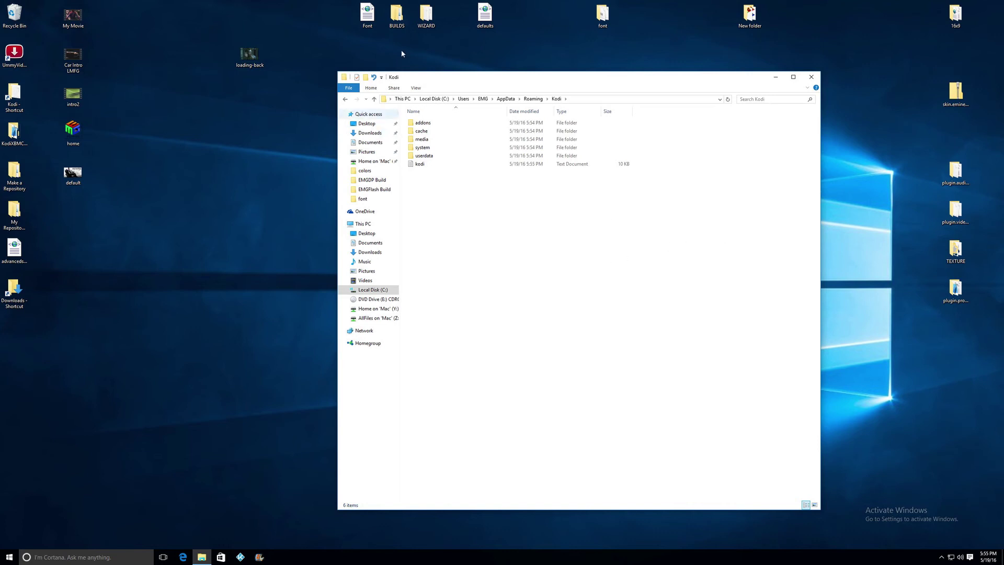
# - Close the File Explorer window showing the regenerated Kodi data folder
pyautogui.click(812, 78)
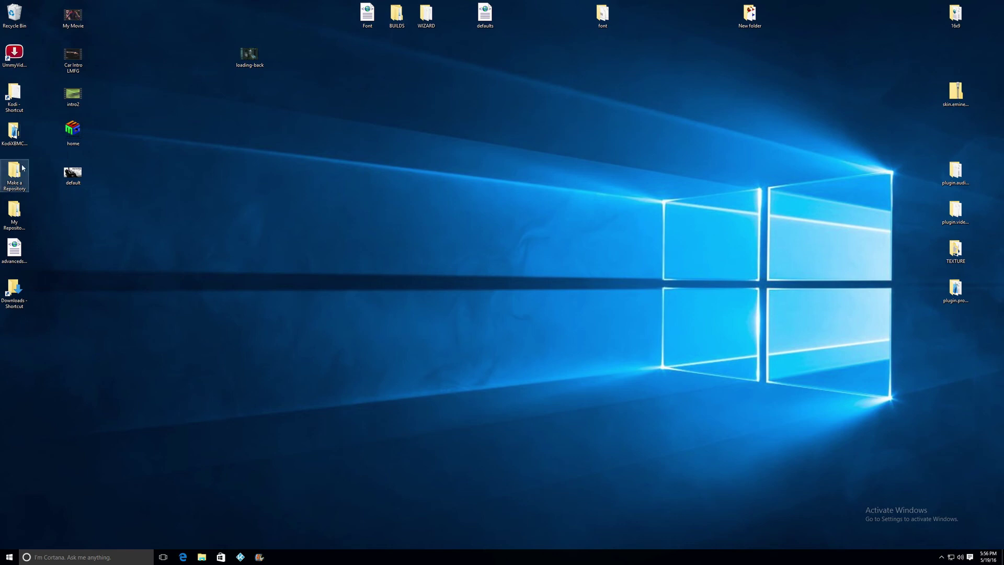
pyautogui.click(14, 208)
pyautogui.doubleClick(15, 208)
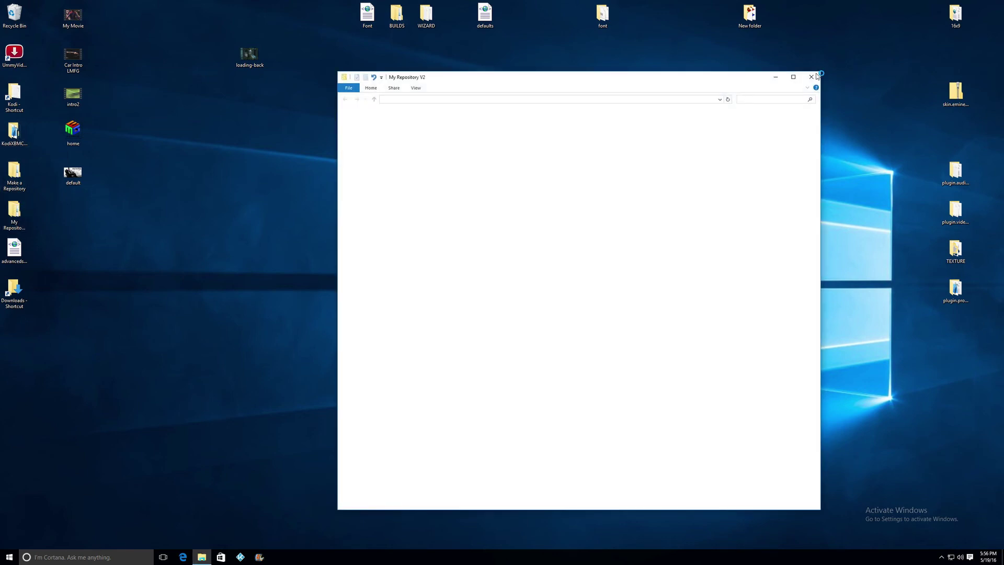
pyautogui.click(811, 76)
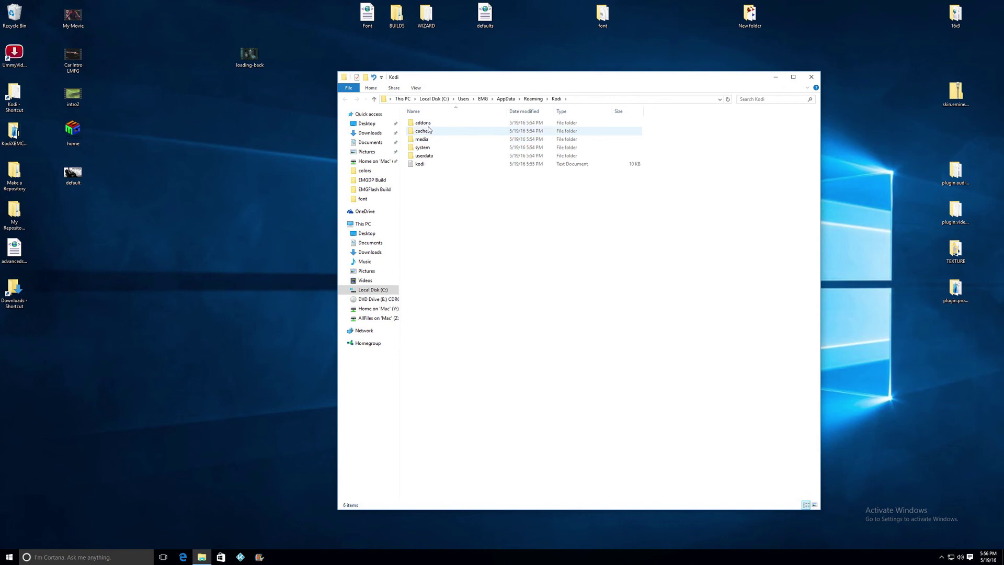
pyautogui.doubleClick(426, 126)
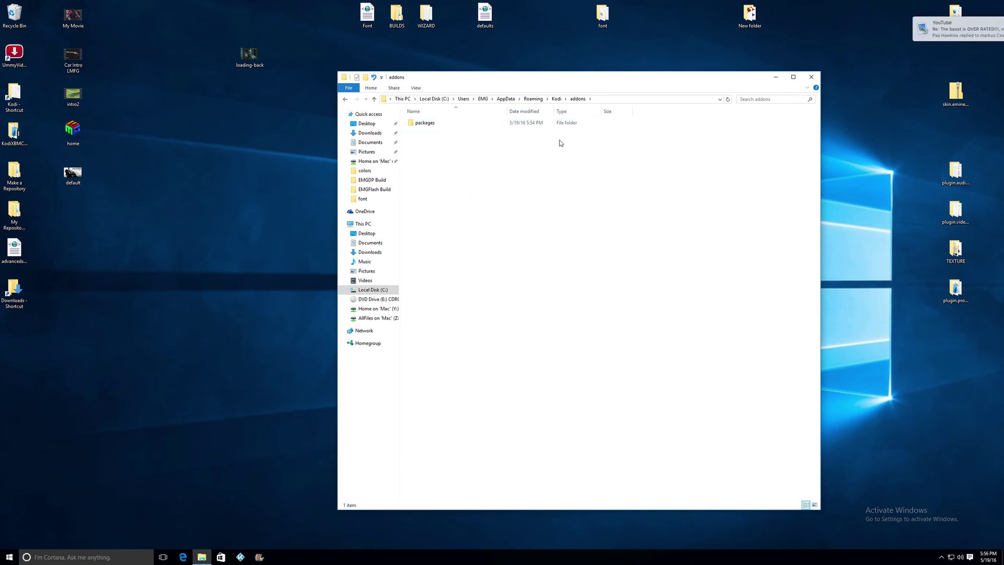
pyautogui.moveTo(976, 25)
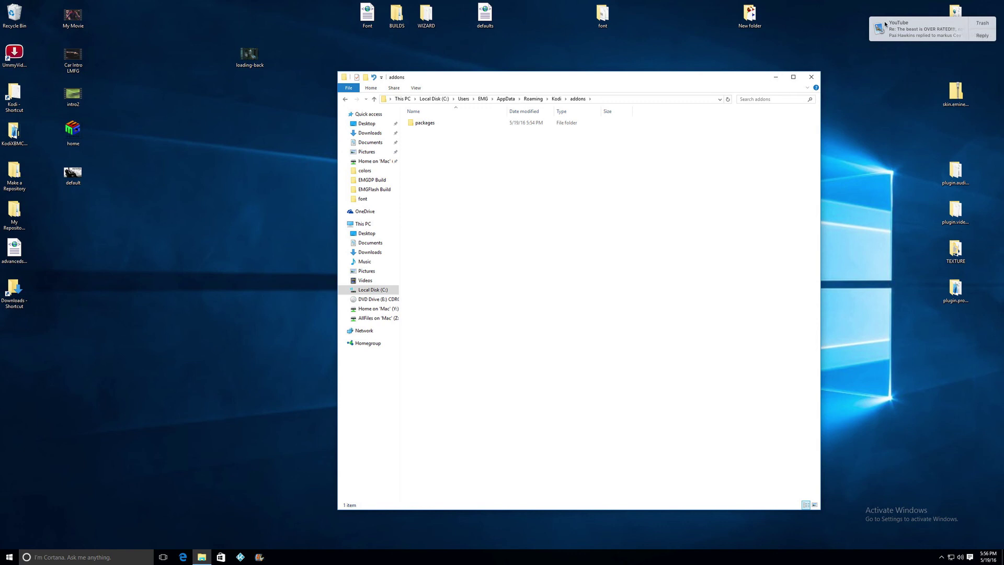
pyautogui.click(771, 36)
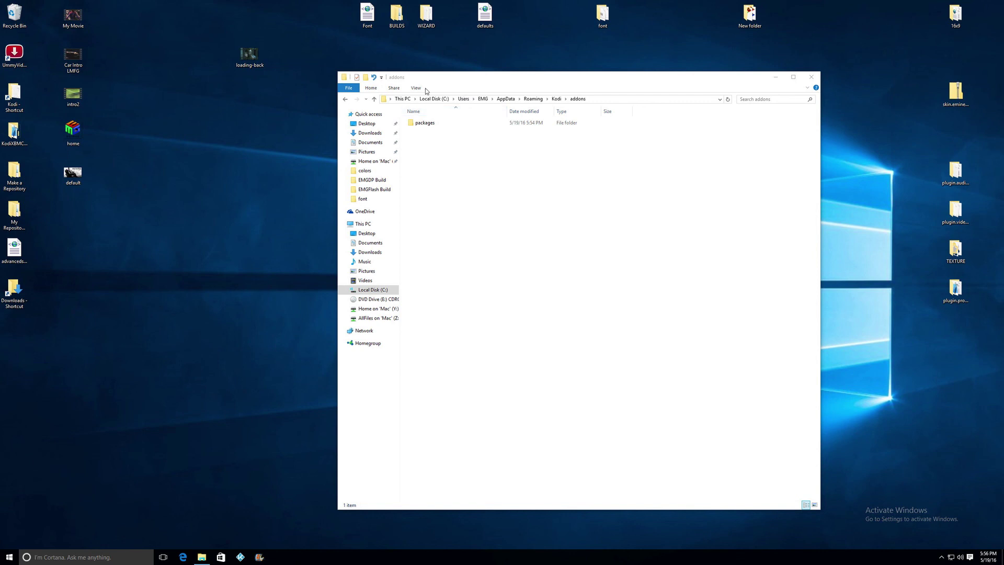
pyautogui.click(811, 78)
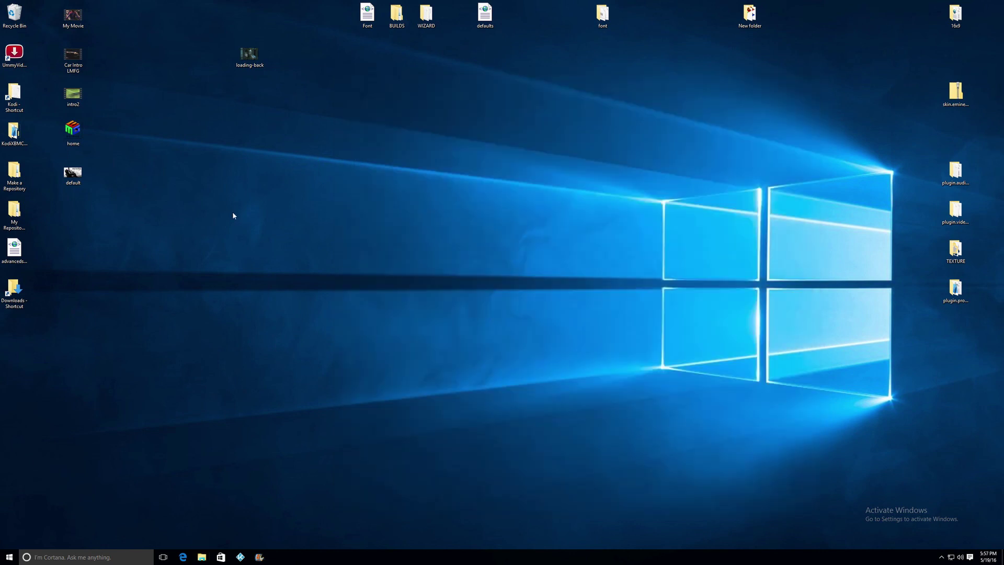
# - Search Windows for %APPDATA% to open the Roaming folder in File Explorer
pyautogui.moveTo(144, 549)
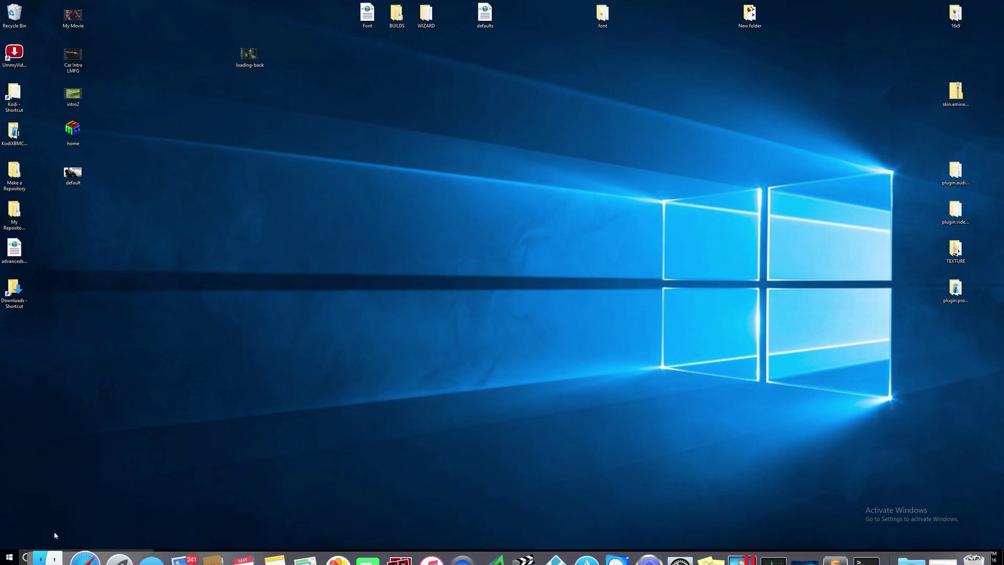
pyautogui.click(75, 559)
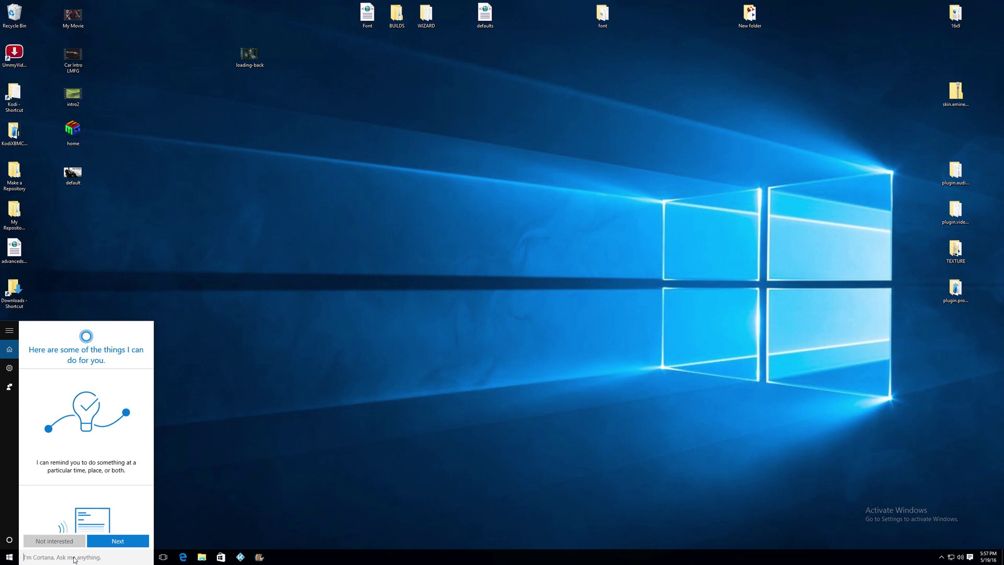
pyautogui.write('%A')
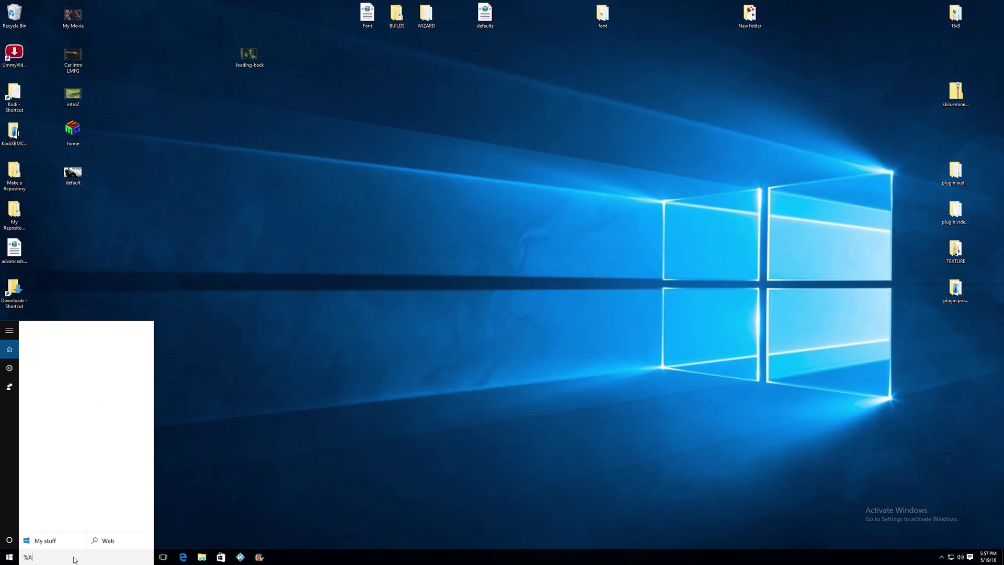
pyautogui.write('PPDATA')
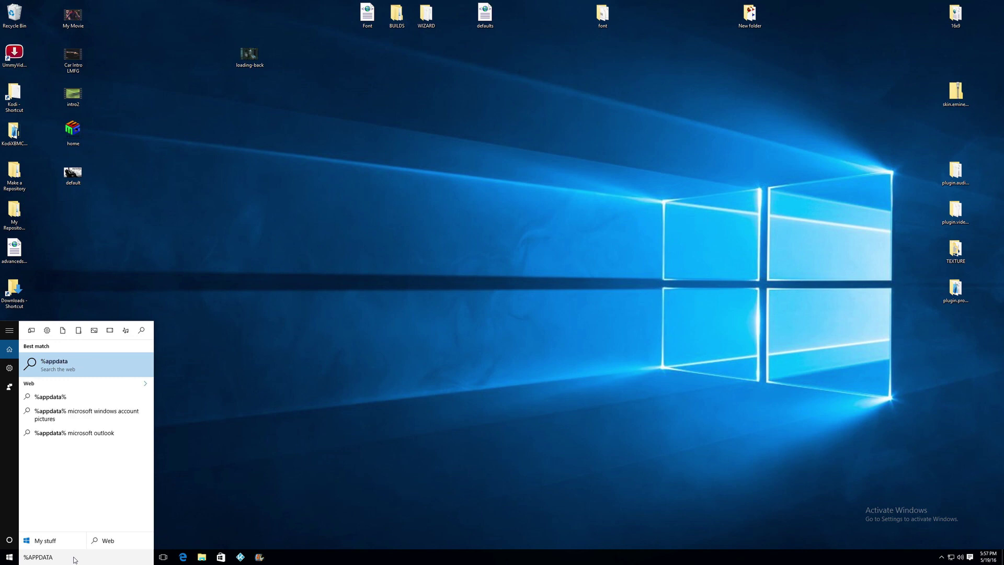
pyautogui.write('%')
pyautogui.press('Return')
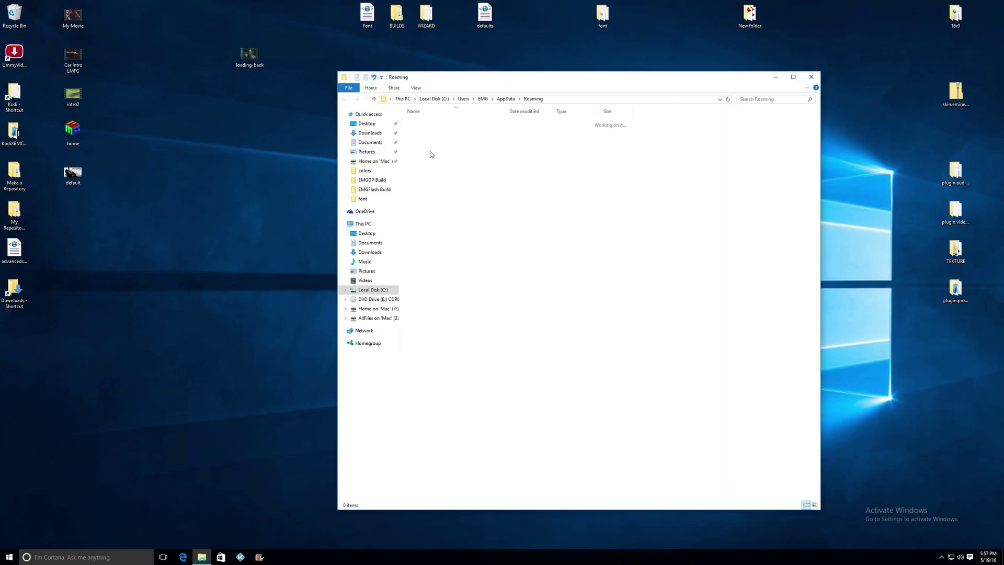
# - Select the Kodi folder, dismiss its context menu, and close the Roaming window
pyautogui.click(423, 140)
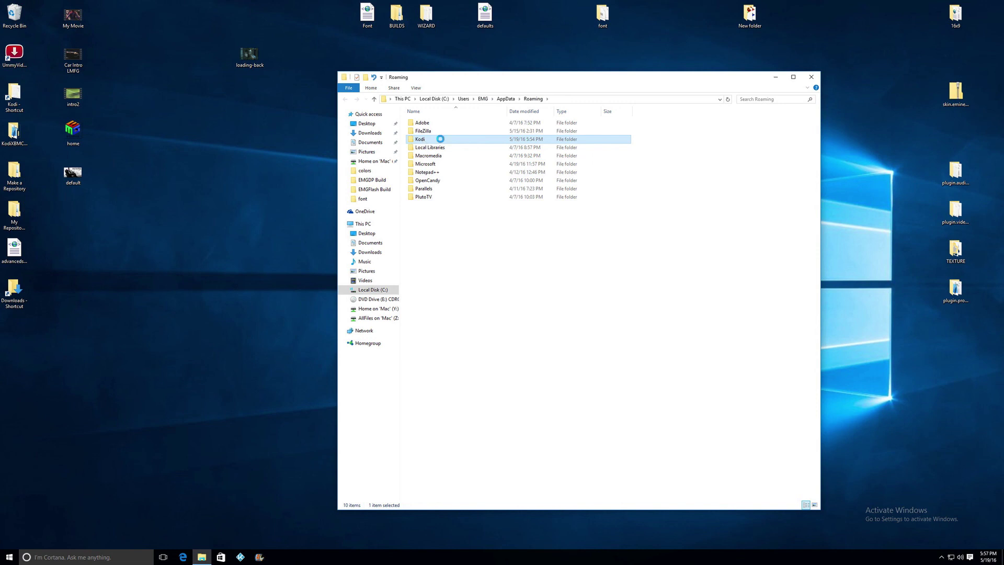
pyautogui.rightClick(422, 140)
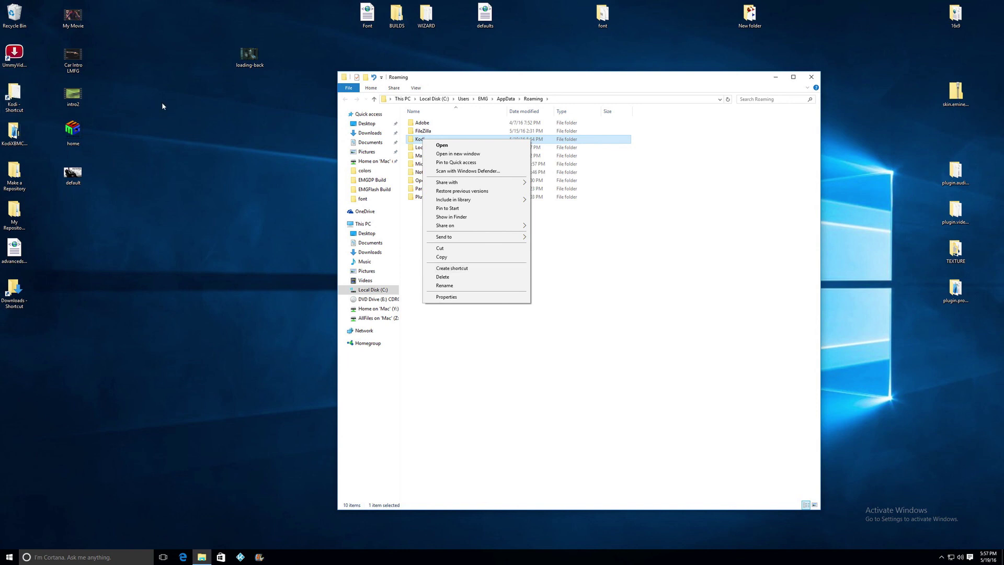
pyautogui.click(814, 77)
pyautogui.click(812, 77)
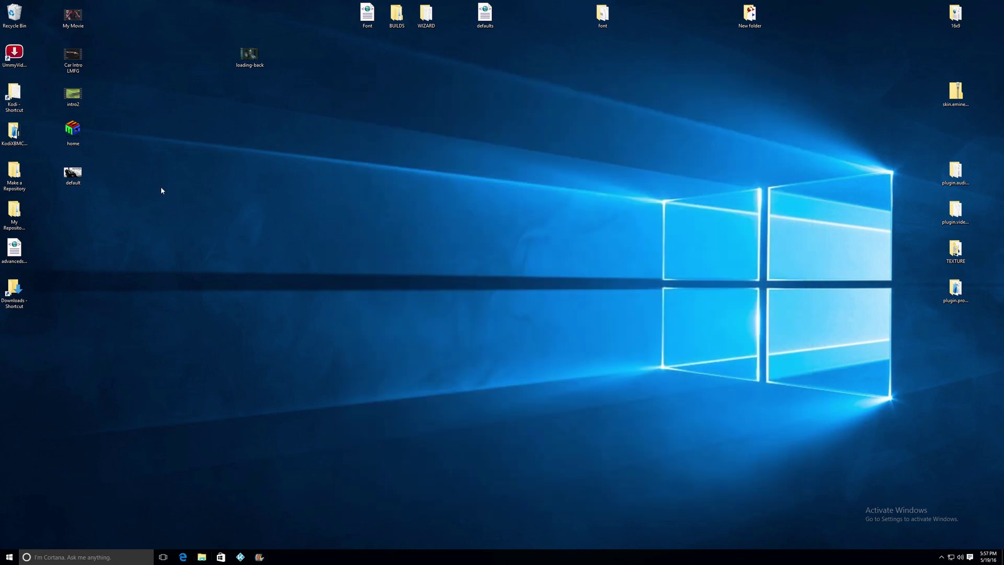
pyautogui.click(17, 96)
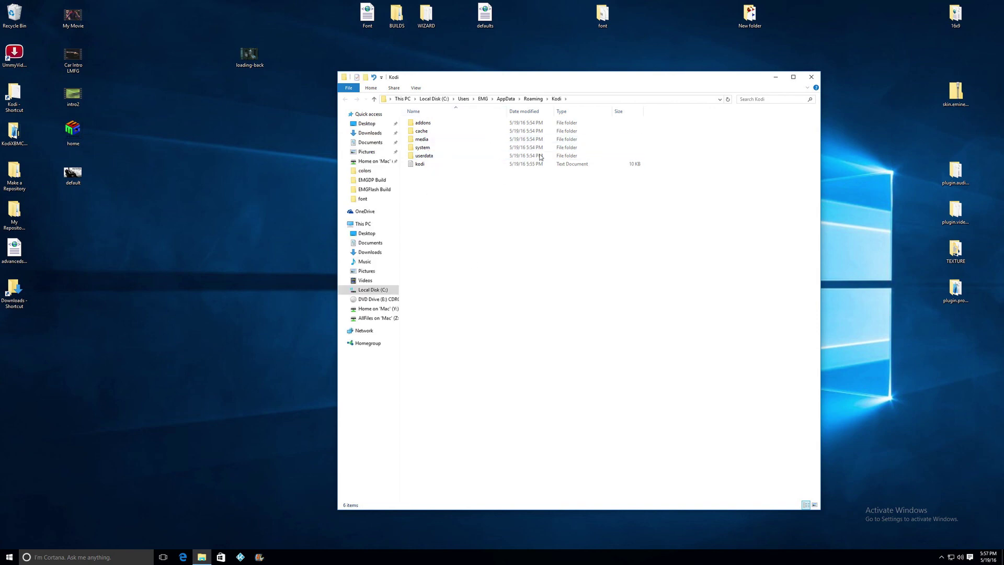
pyautogui.moveTo(476, 201); pyautogui.dragTo(420, 111)
pyautogui.rightClick(439, 135)
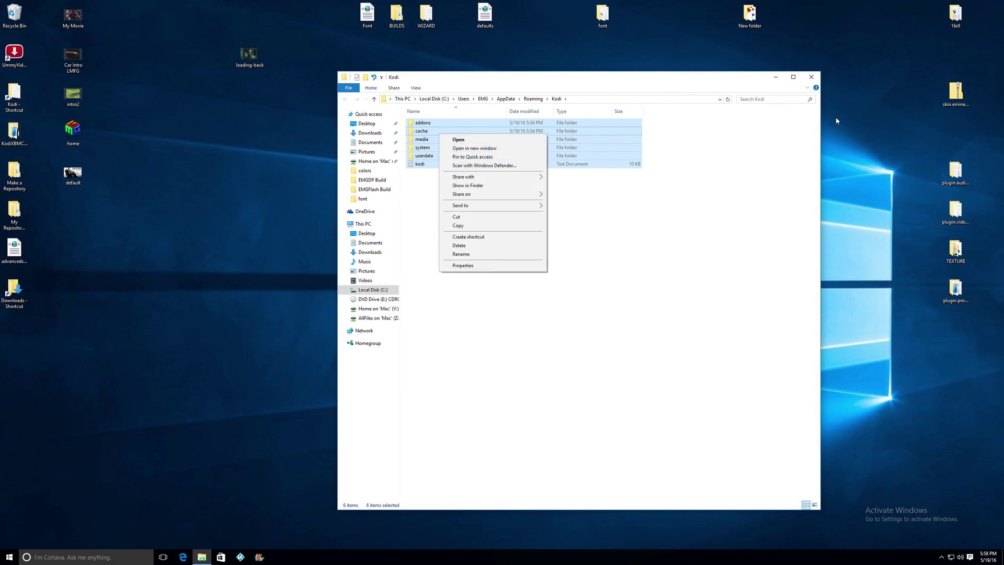
pyautogui.click(460, 225)
pyautogui.click(811, 77)
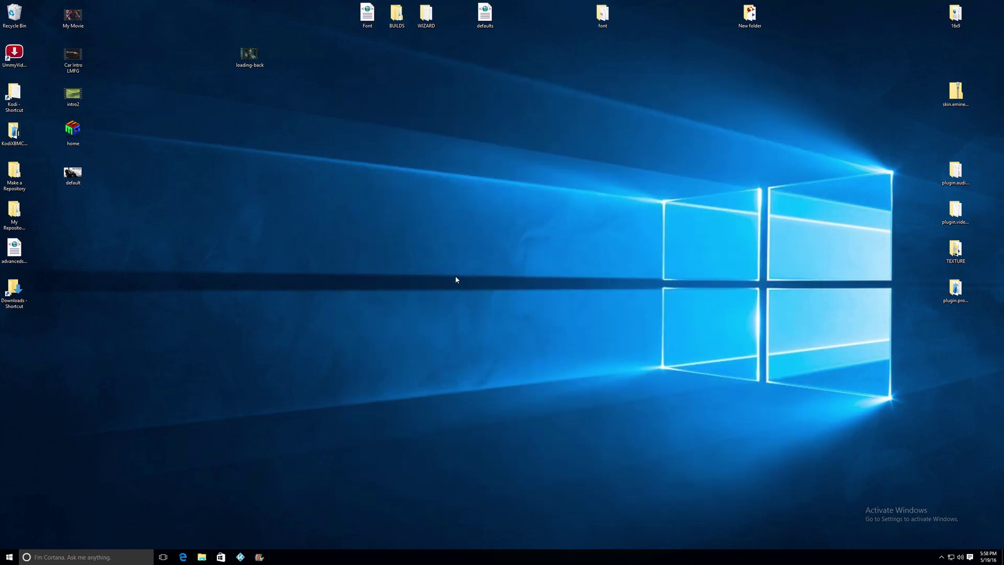